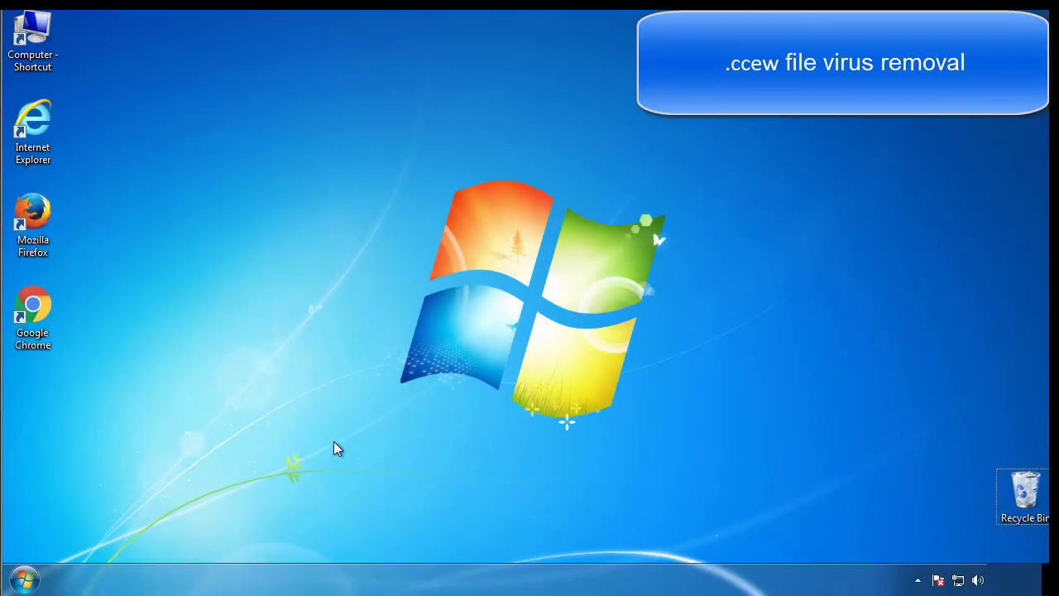
- Launch msconfig and enable Safe boot in Minimal mode on the Boot tab, confirming with OK
{"action": "left_click", "coordinate": [33, 579]}
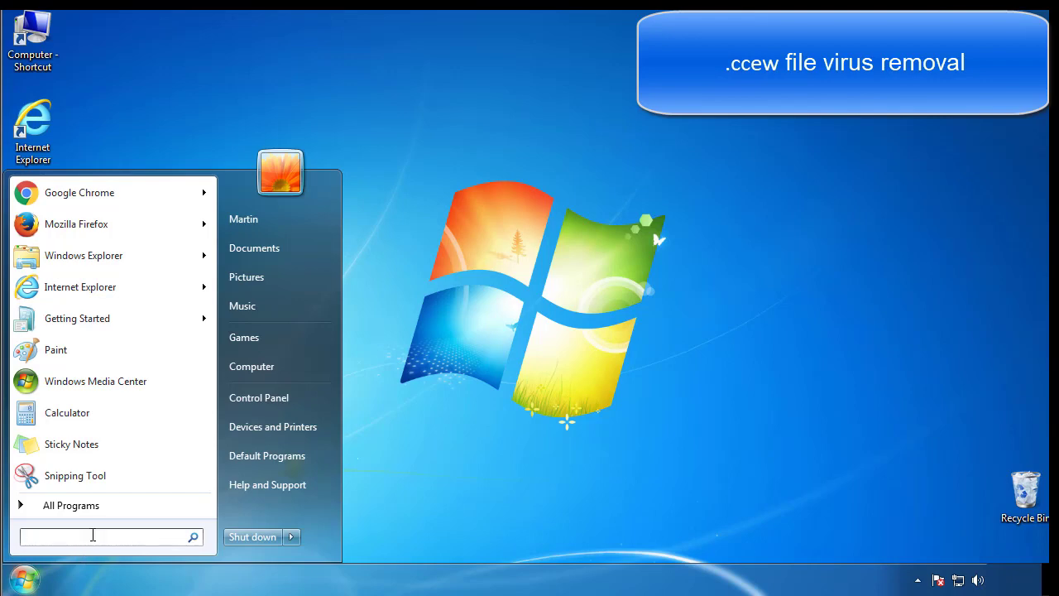
{"action": "type", "text": "mscon"}
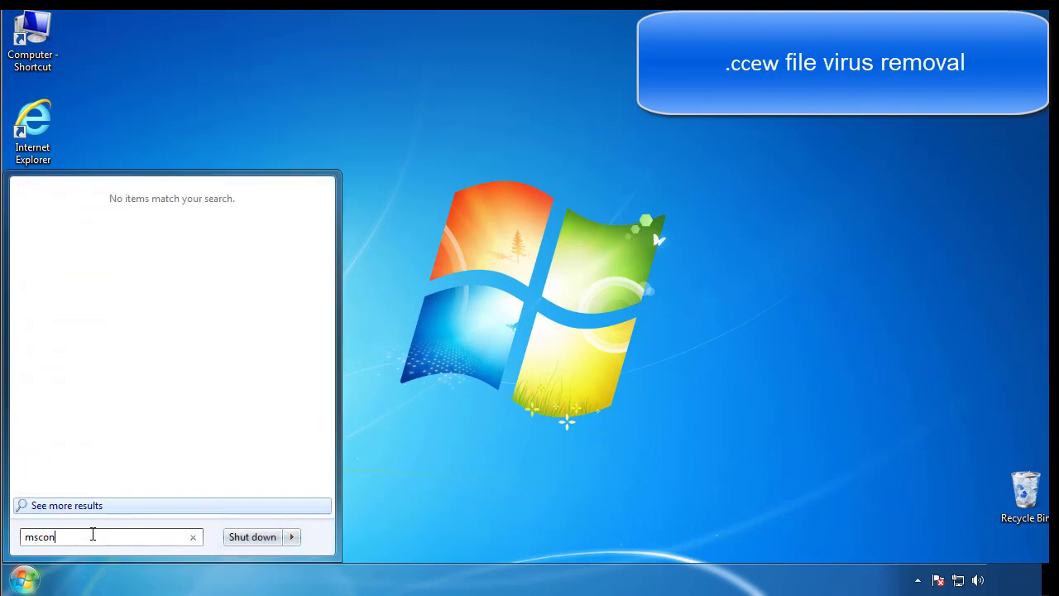
{"action": "type", "text": "fig"}
{"action": "key", "text": "Return"}
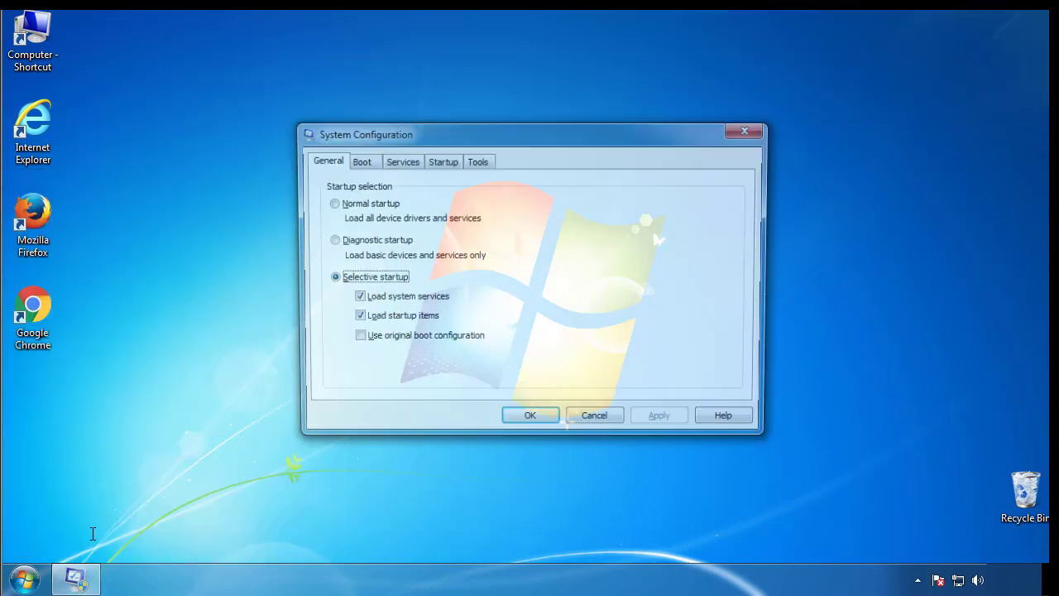
{"action": "left_click", "coordinate": [358, 161]}
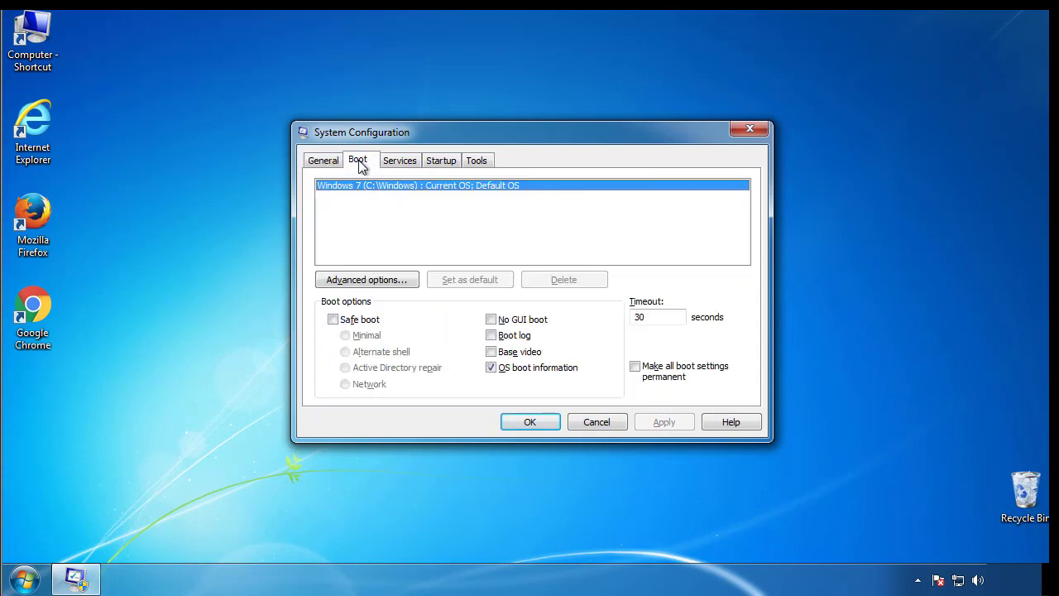
{"action": "left_click", "coordinate": [332, 320]}
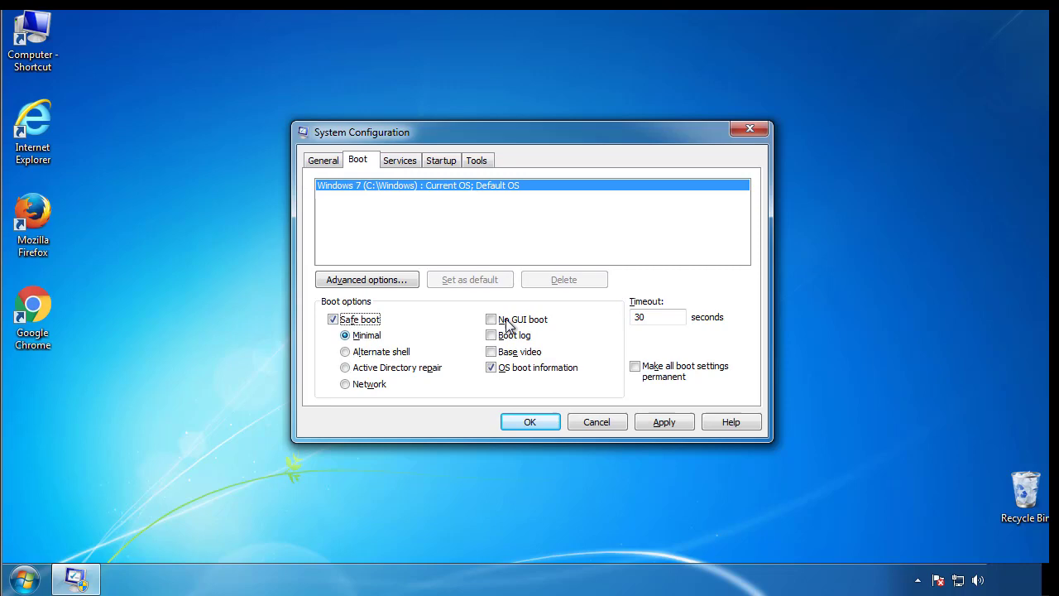
{"action": "left_click", "coordinate": [538, 423]}
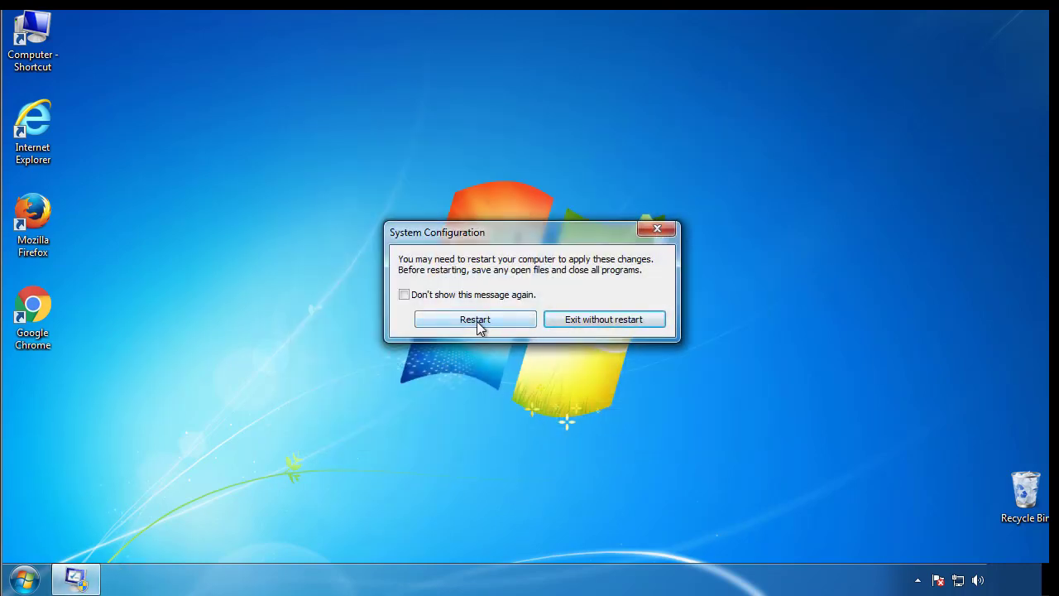
- Restart into Safe Mode, then turn on 'Show hidden files, folders, and drives' in Folder Options
{"action": "left_click", "coordinate": [478, 320]}
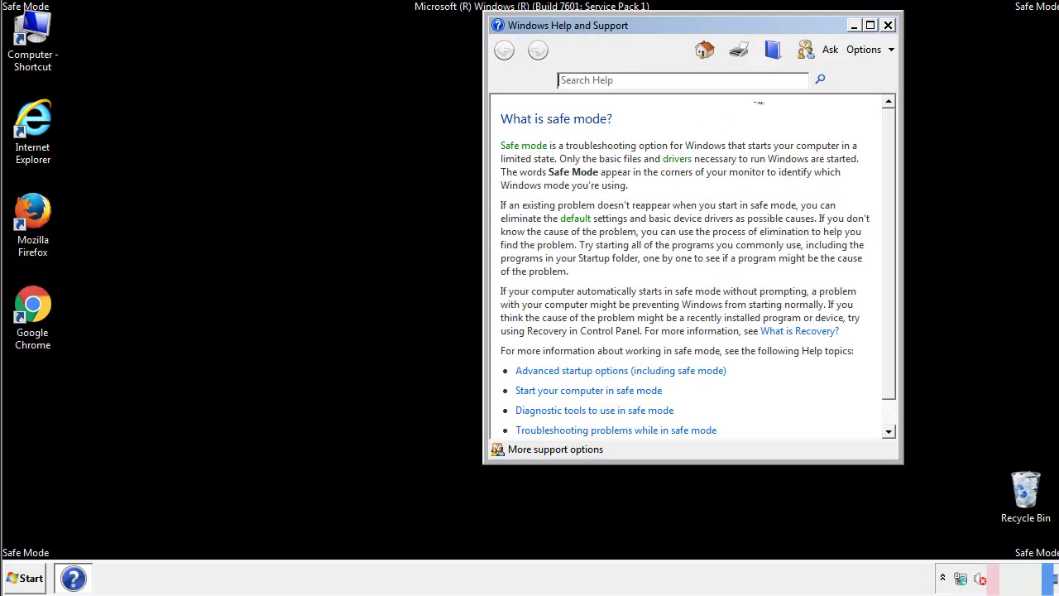
{"action": "left_click", "coordinate": [888, 25]}
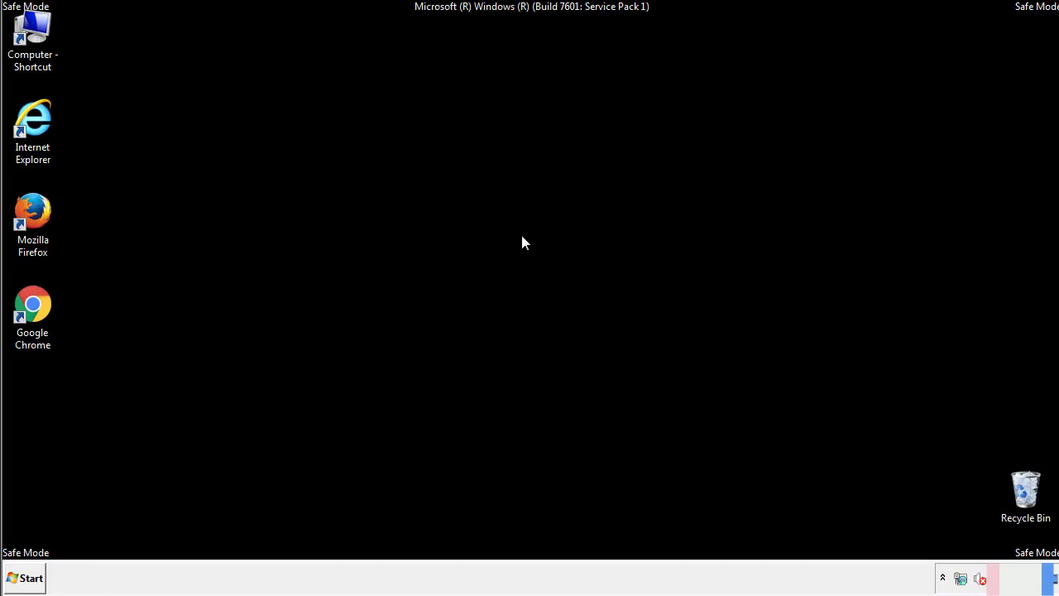
{"action": "left_click", "coordinate": [31, 576]}
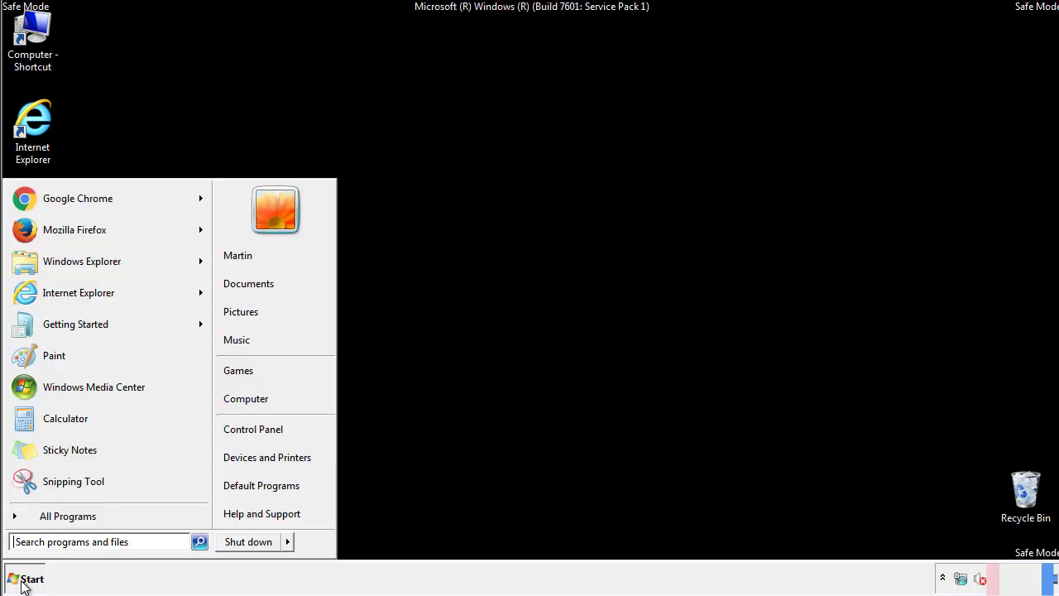
{"action": "left_click", "coordinate": [263, 427]}
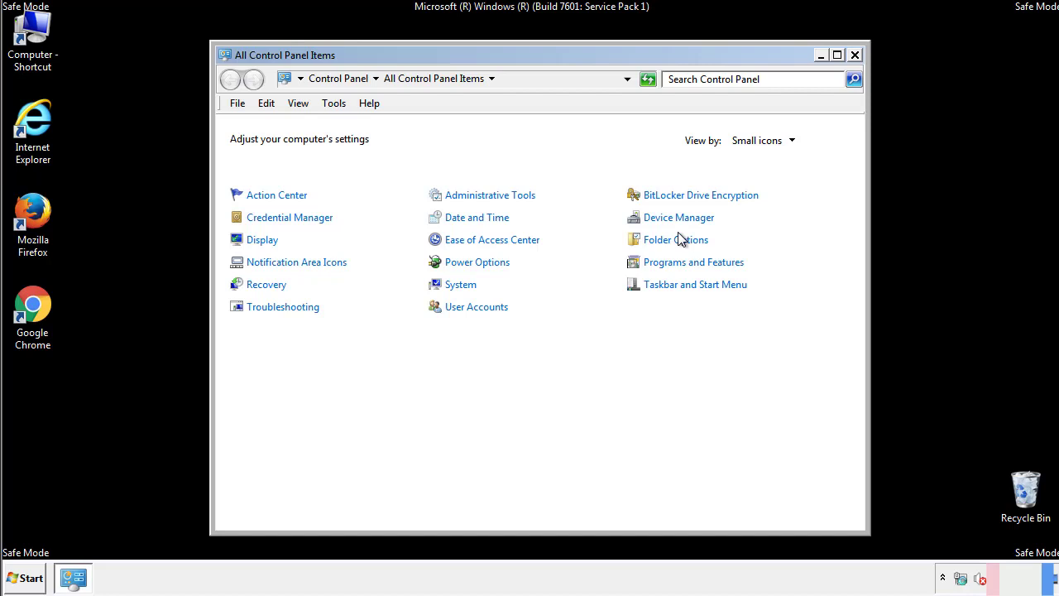
{"action": "left_click", "coordinate": [678, 240]}
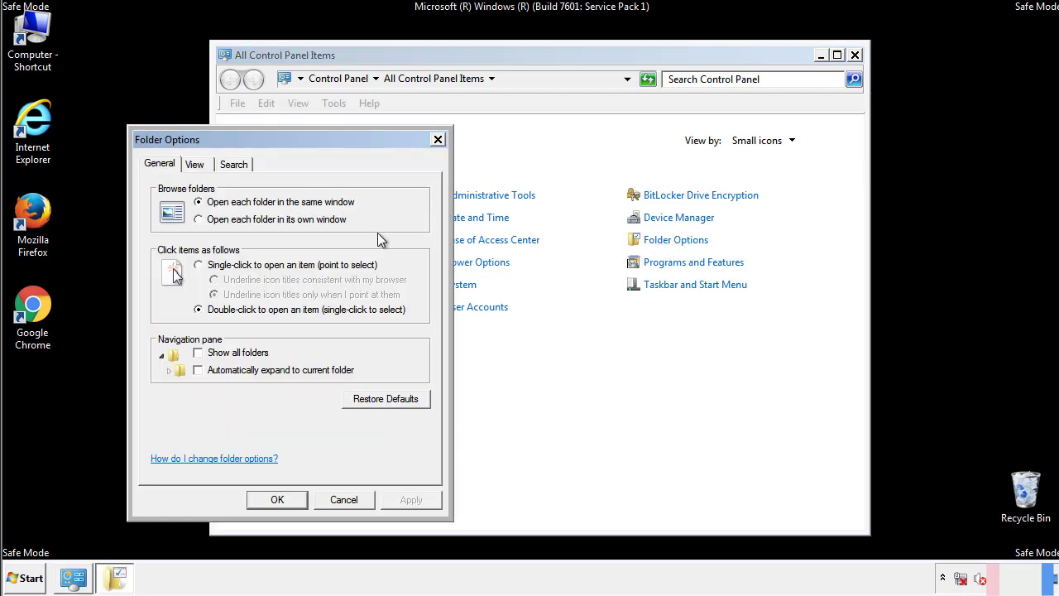
{"action": "left_click", "coordinate": [196, 166]}
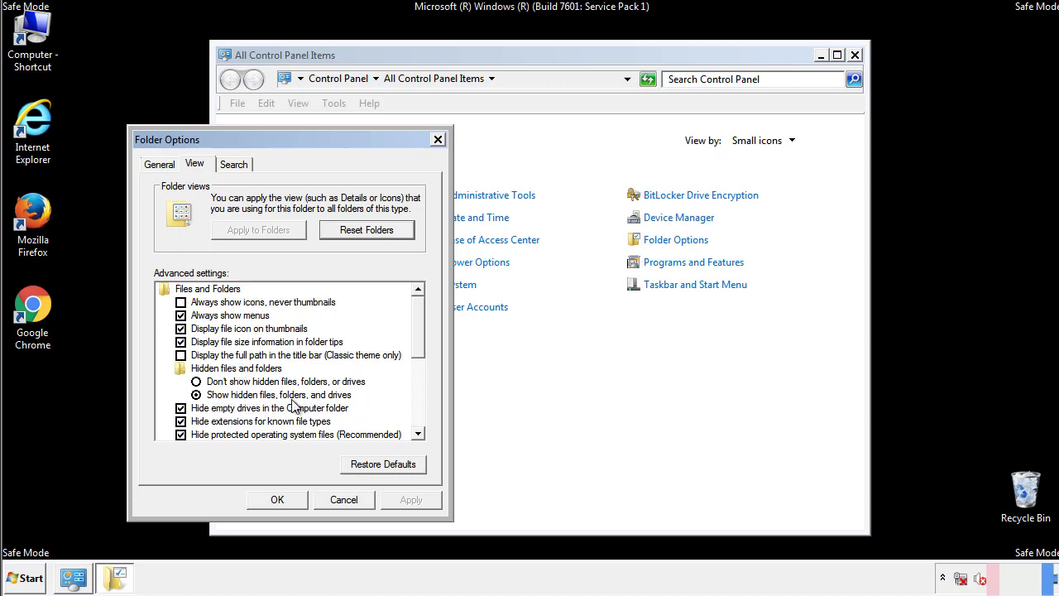
{"action": "left_click", "coordinate": [286, 497]}
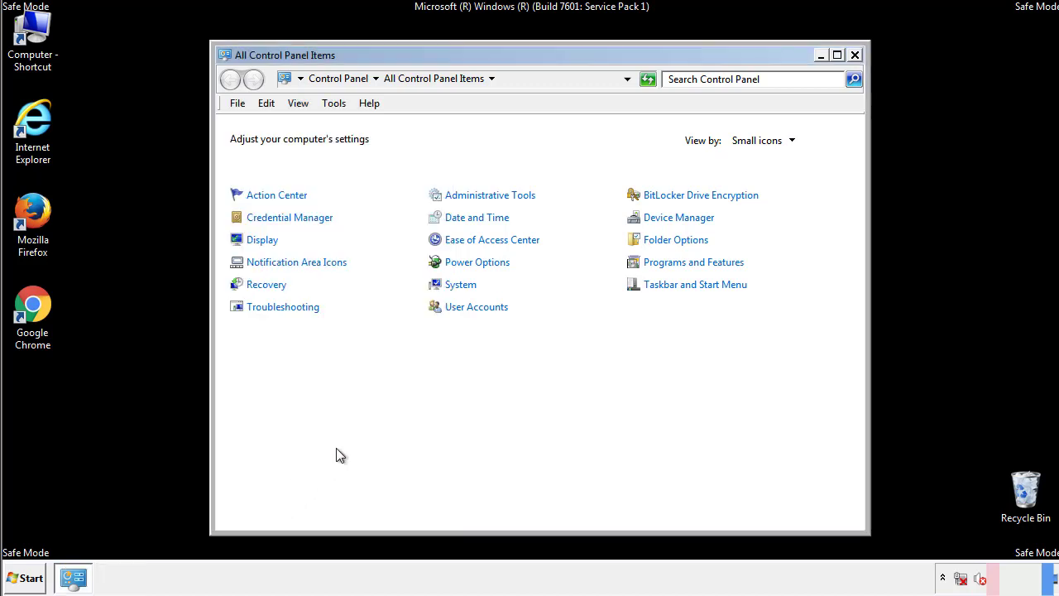
{"action": "left_click", "coordinate": [855, 54]}
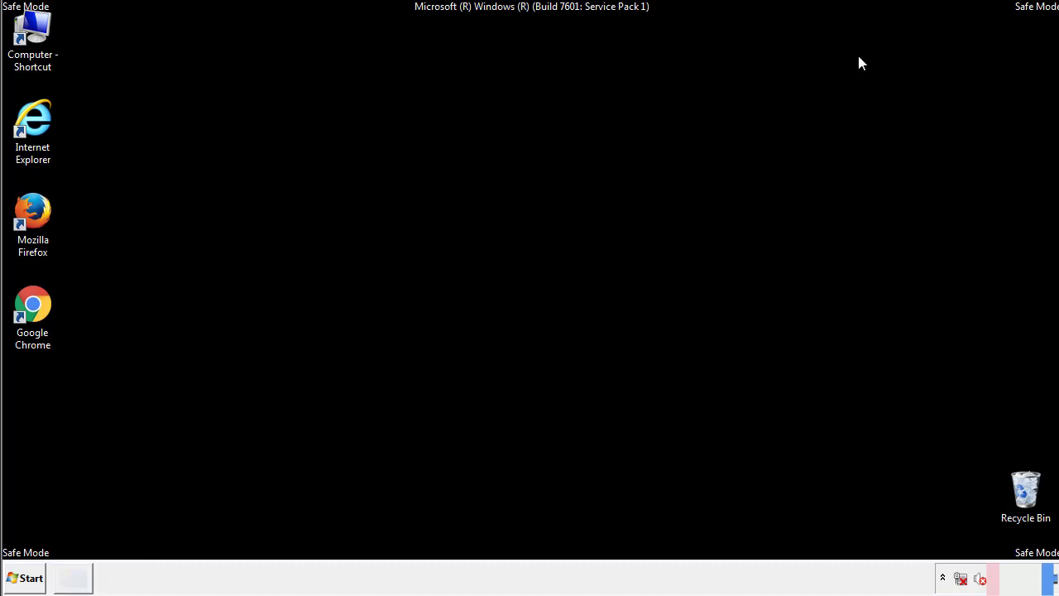
- From Computer, open Local Disk (C:) and the Windows folder
{"action": "double_click", "coordinate": [43, 29]}
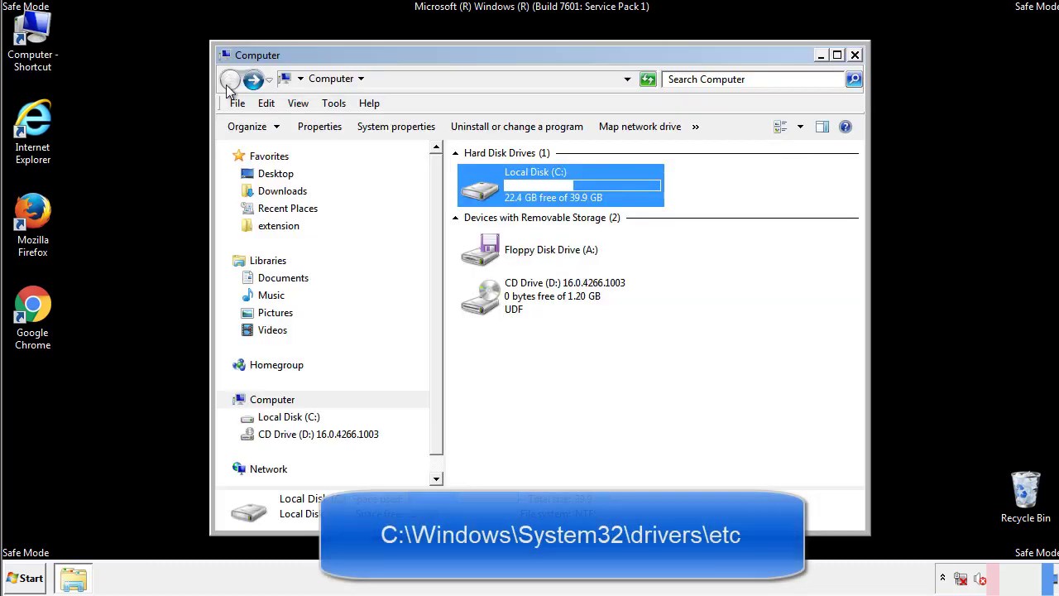
{"action": "double_click", "coordinate": [486, 195]}
{"action": "left_click", "coordinate": [483, 304]}
{"action": "double_click", "coordinate": [484, 305]}
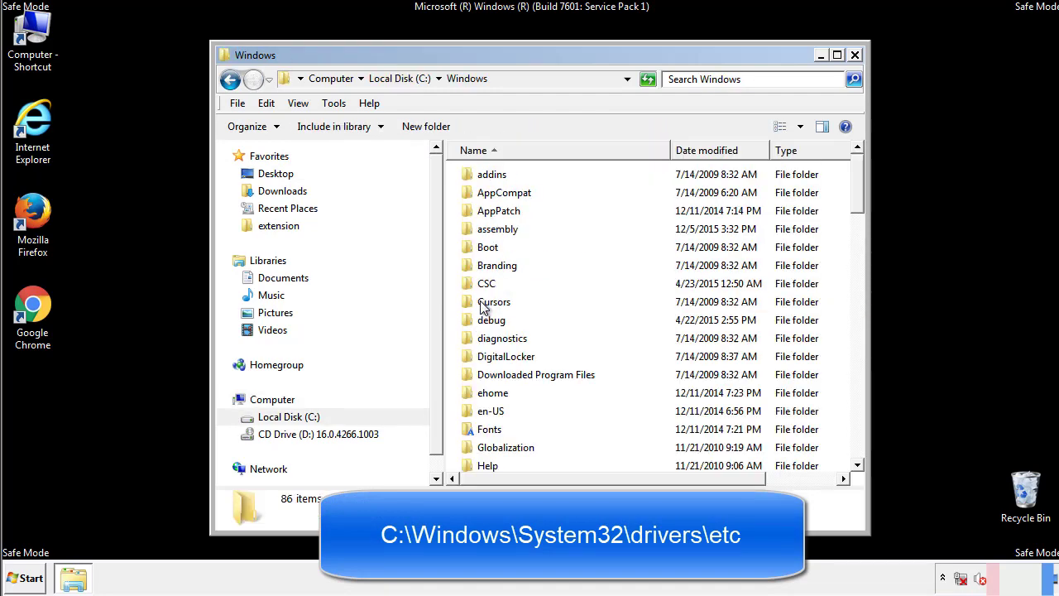
{"action": "scroll", "coordinate": [487, 374], "scroll_direction": "down", "scroll_amount": 2}
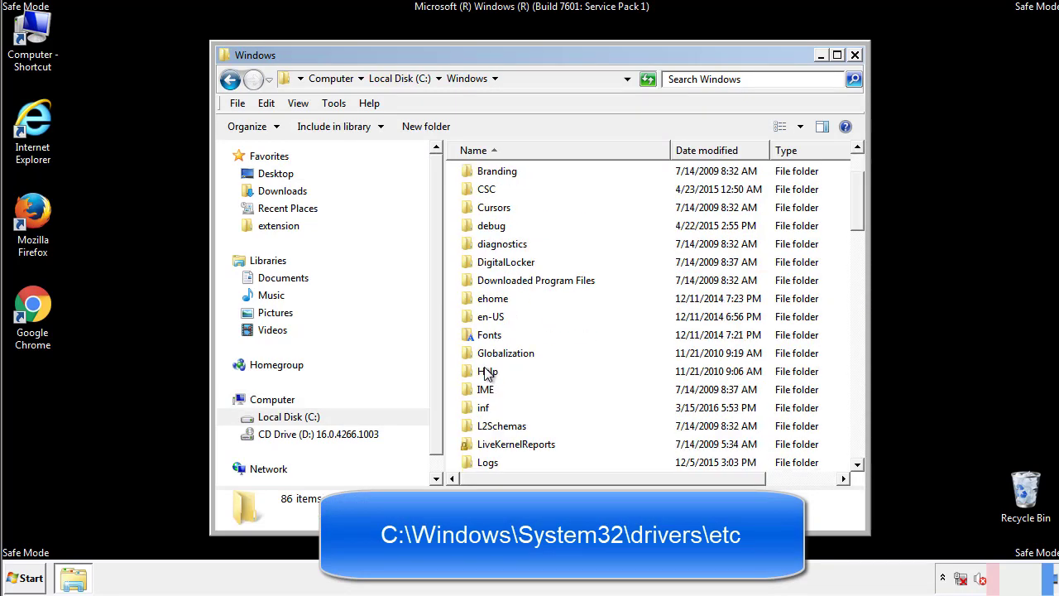
{"action": "scroll", "coordinate": [487, 374], "scroll_direction": "down", "scroll_amount": 2}
{"action": "scroll", "coordinate": [487, 374], "scroll_direction": "down", "scroll_amount": 2}
{"action": "scroll", "coordinate": [488, 374], "scroll_direction": "down", "scroll_amount": 3}
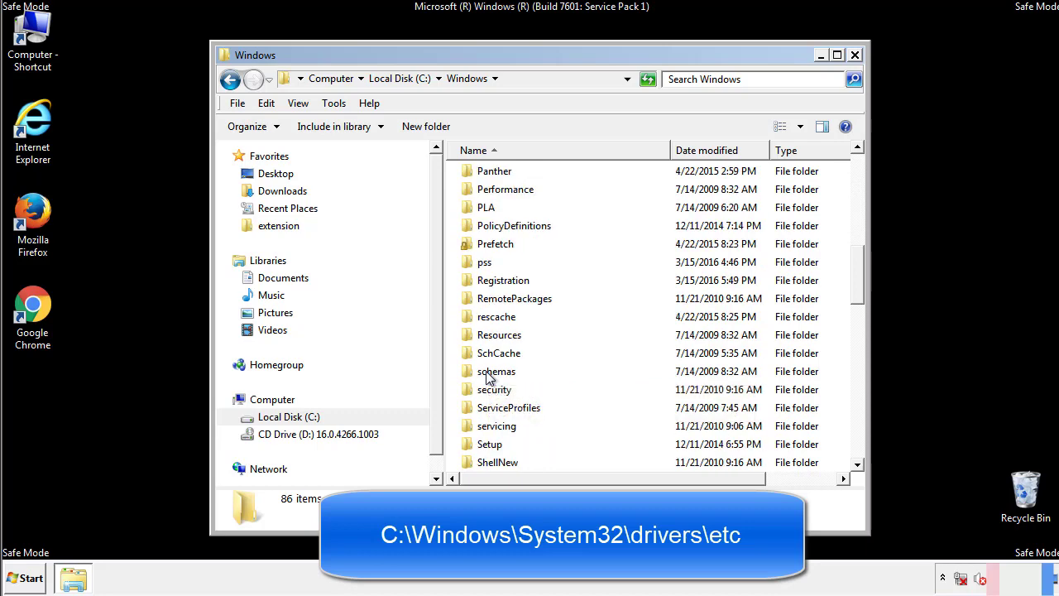
{"action": "scroll", "coordinate": [488, 374], "scroll_direction": "down", "scroll_amount": 2}
- Go into System32\drivers\etc and open the hosts file
{"action": "double_click", "coordinate": [500, 428]}
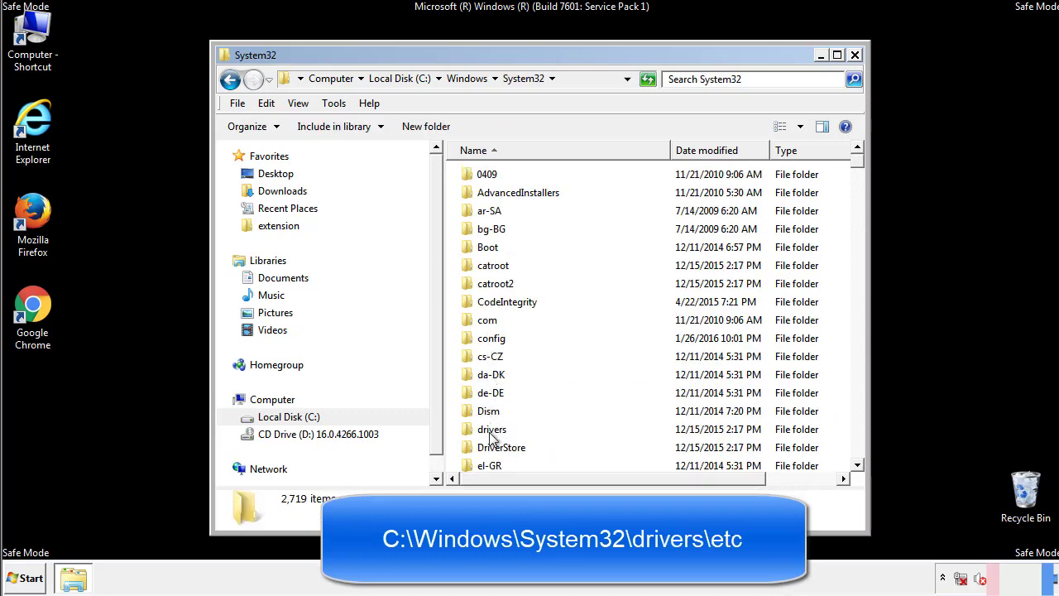
{"action": "double_click", "coordinate": [491, 432]}
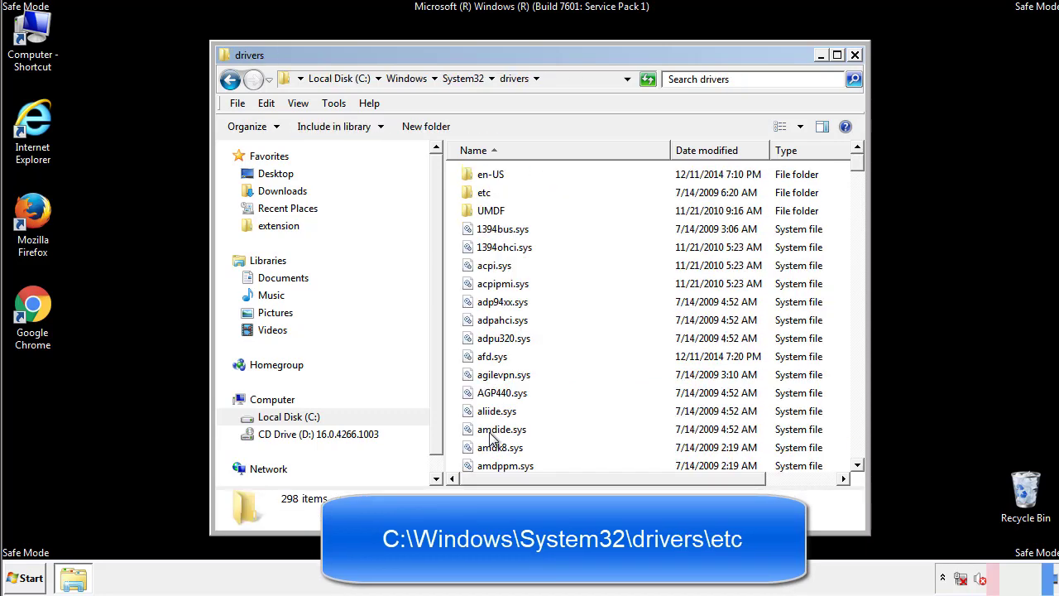
{"action": "double_click", "coordinate": [473, 197]}
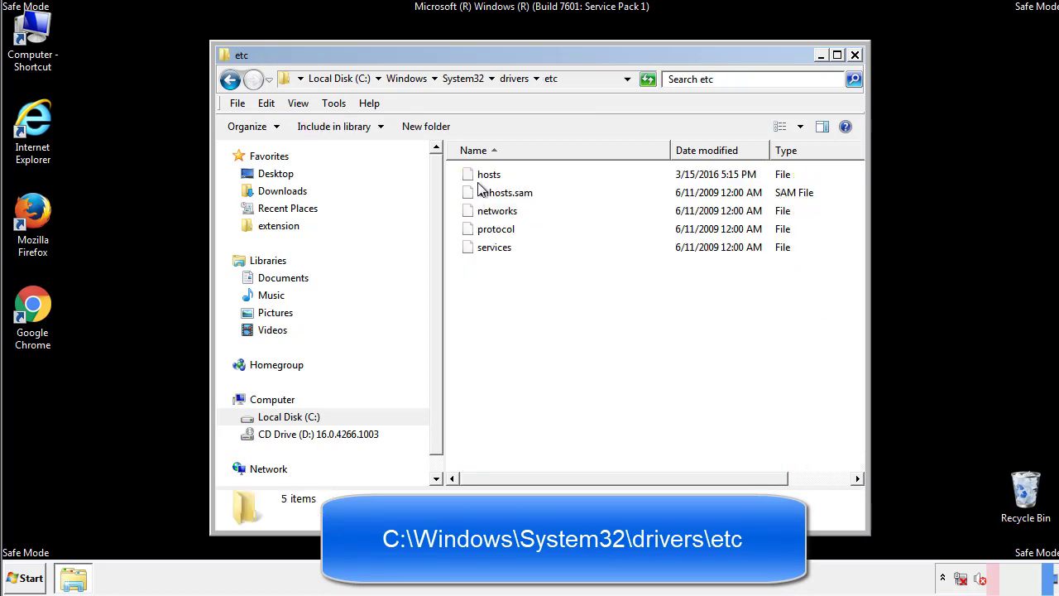
{"action": "double_click", "coordinate": [483, 176]}
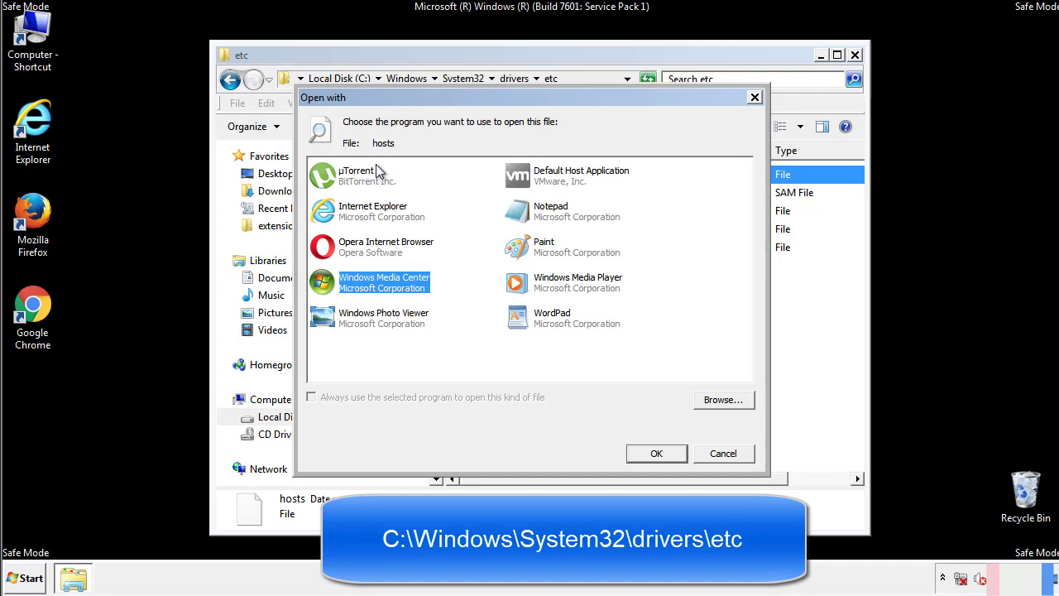
- Open hosts in Notepad and delete the four suspicious host entries at the bottom
{"action": "left_click", "coordinate": [536, 217]}
{"action": "left_click", "coordinate": [655, 454]}
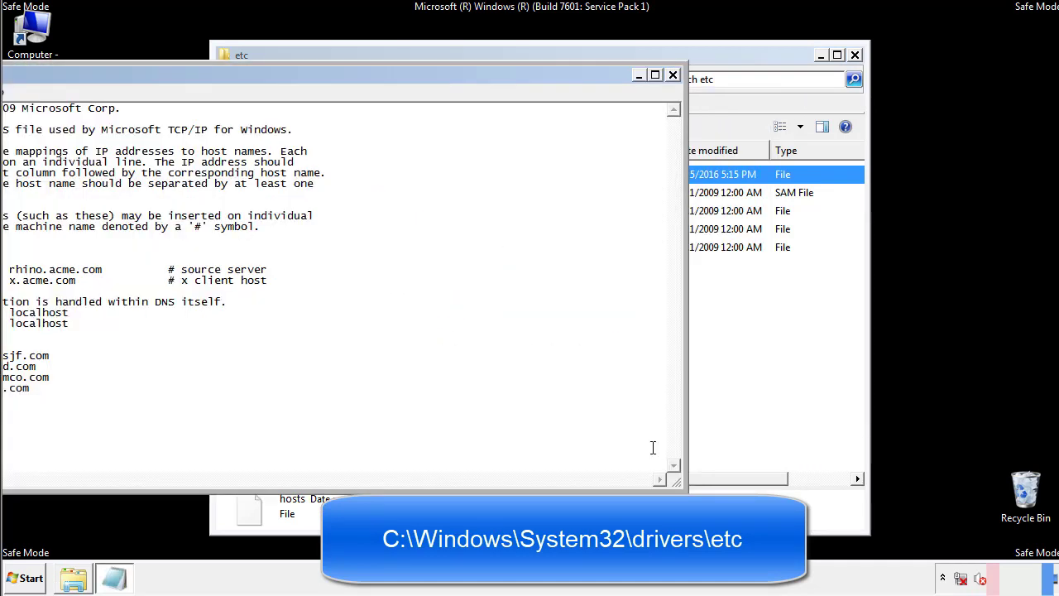
{"action": "left_click_drag", "start_coordinate": [433, 74], "coordinate": [673, 90]}
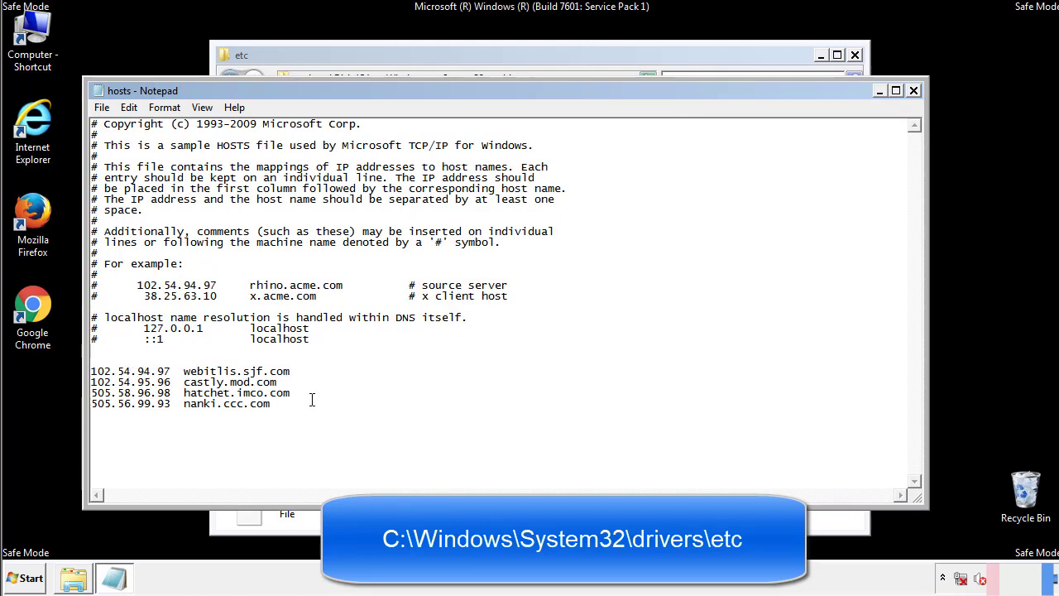
{"action": "key", "text": "shift+Up"}
{"action": "key", "text": "shift+Up"}
{"action": "key", "text": "shift+Up"}
{"action": "key", "text": "shift+Home"}
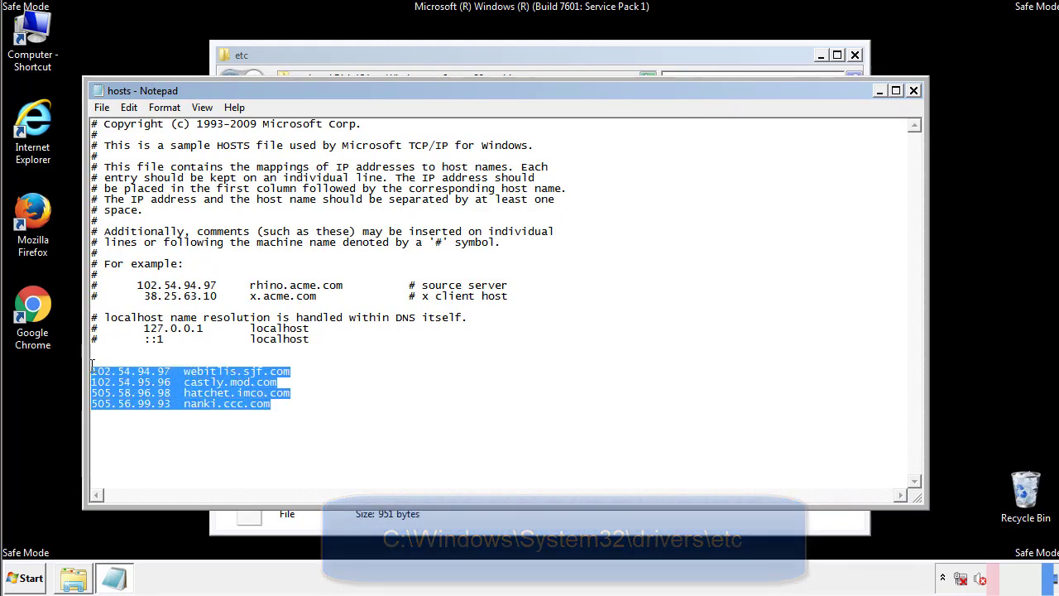
{"action": "key", "text": "Delete"}
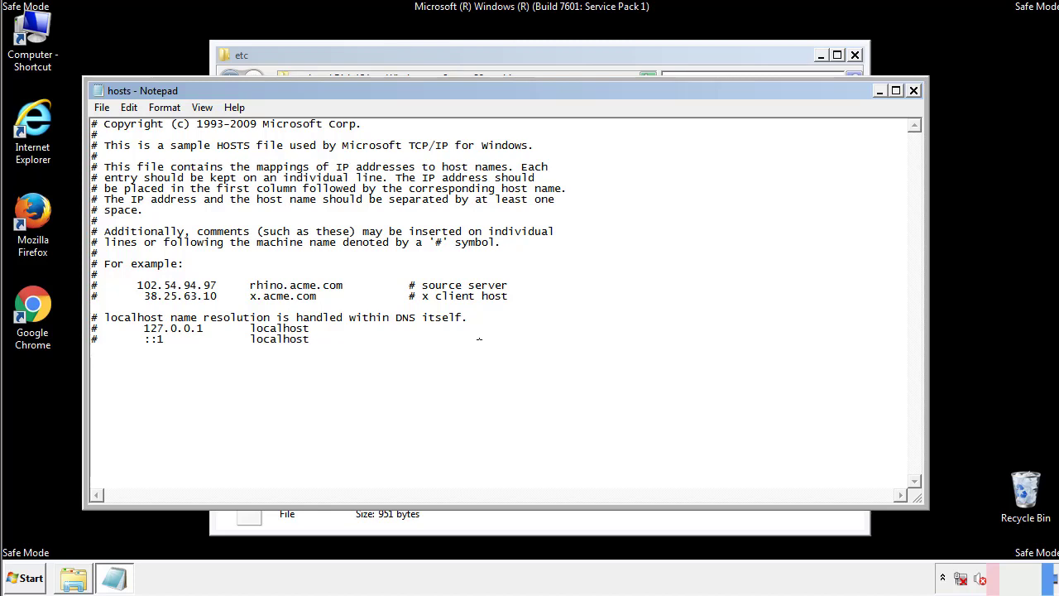
- Close Notepad saving the hosts changes, then close the etc folder window
{"action": "left_click", "coordinate": [914, 91]}
{"action": "left_click", "coordinate": [466, 304]}
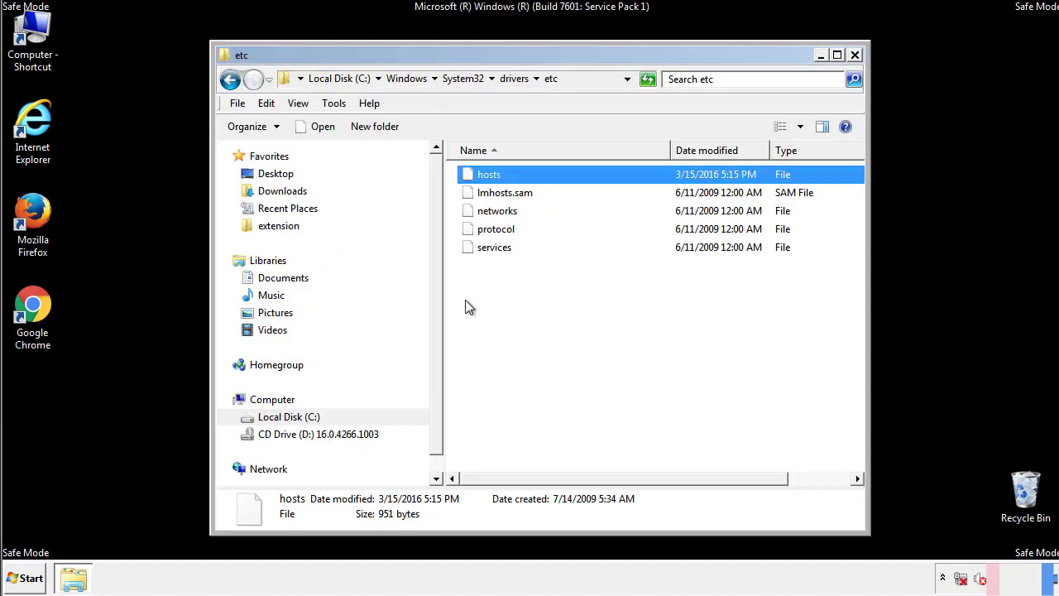
{"action": "left_click", "coordinate": [465, 301]}
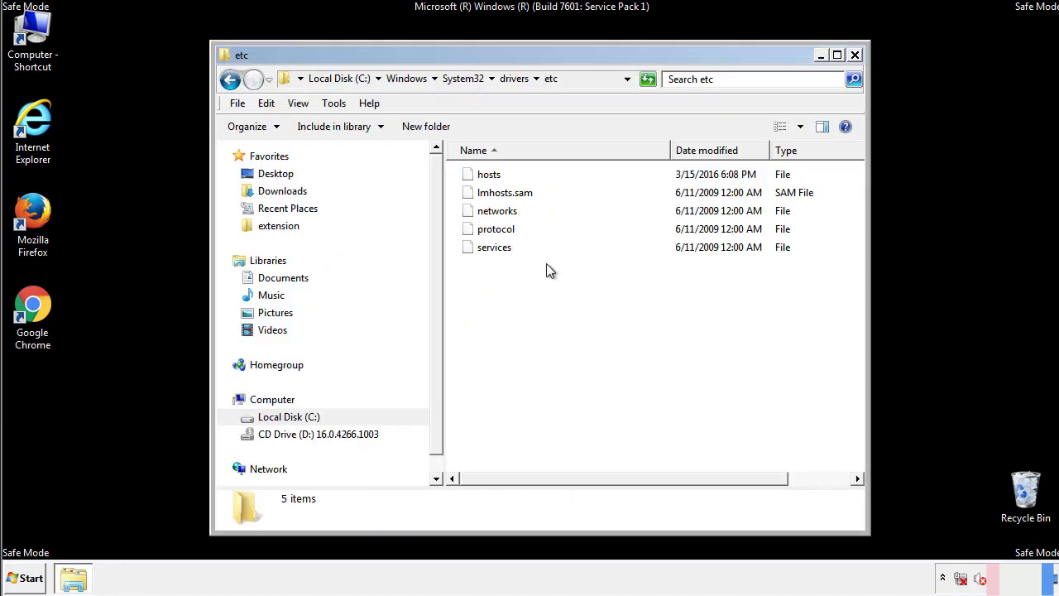
{"action": "left_click", "coordinate": [855, 55]}
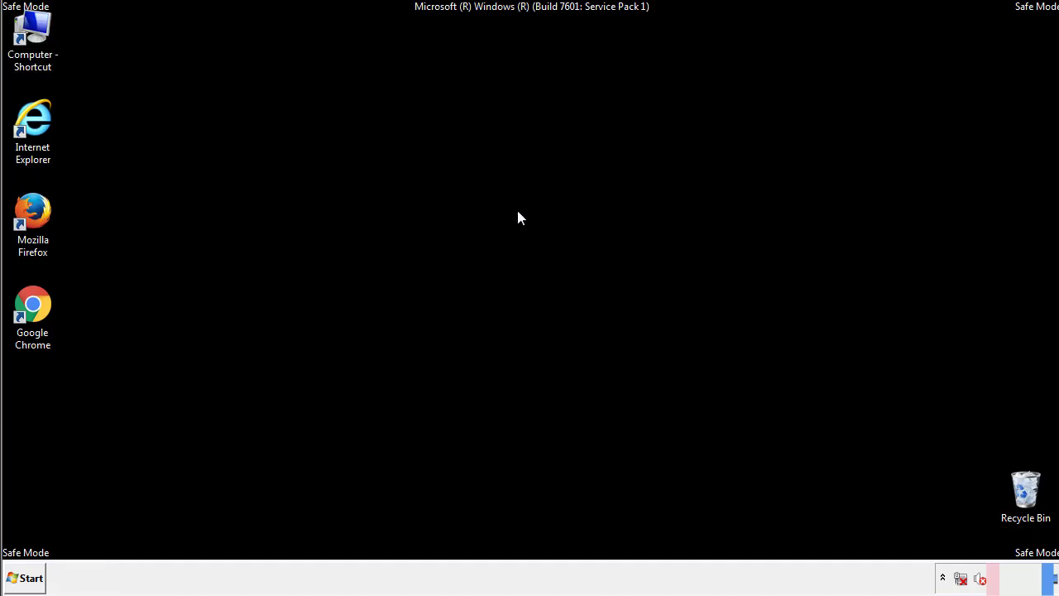
- Open the Startup folder from All Programs in an Explorer window
{"action": "left_click", "coordinate": [30, 577]}
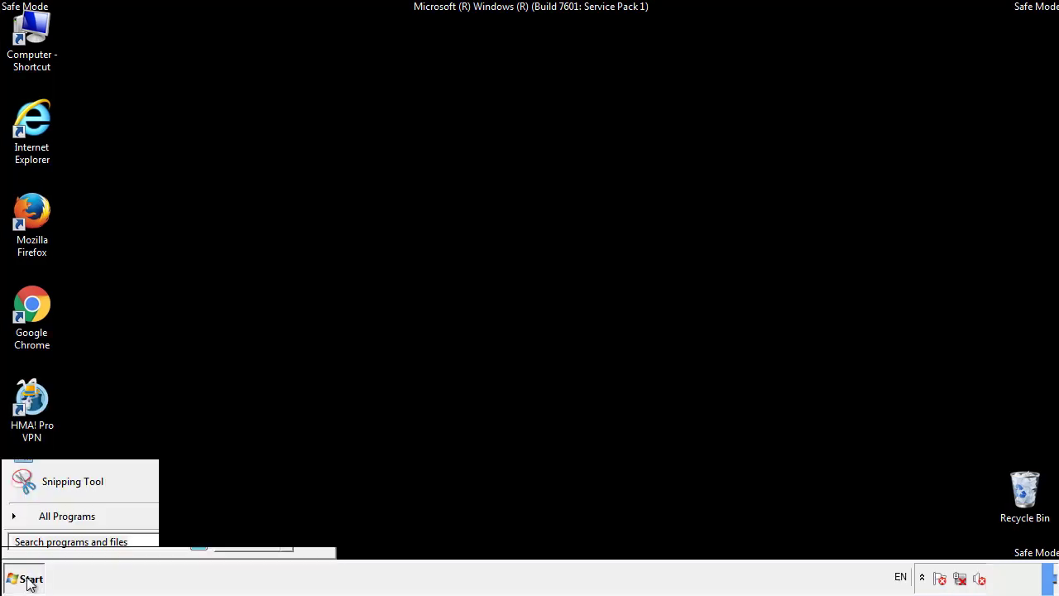
{"action": "left_click", "coordinate": [47, 522]}
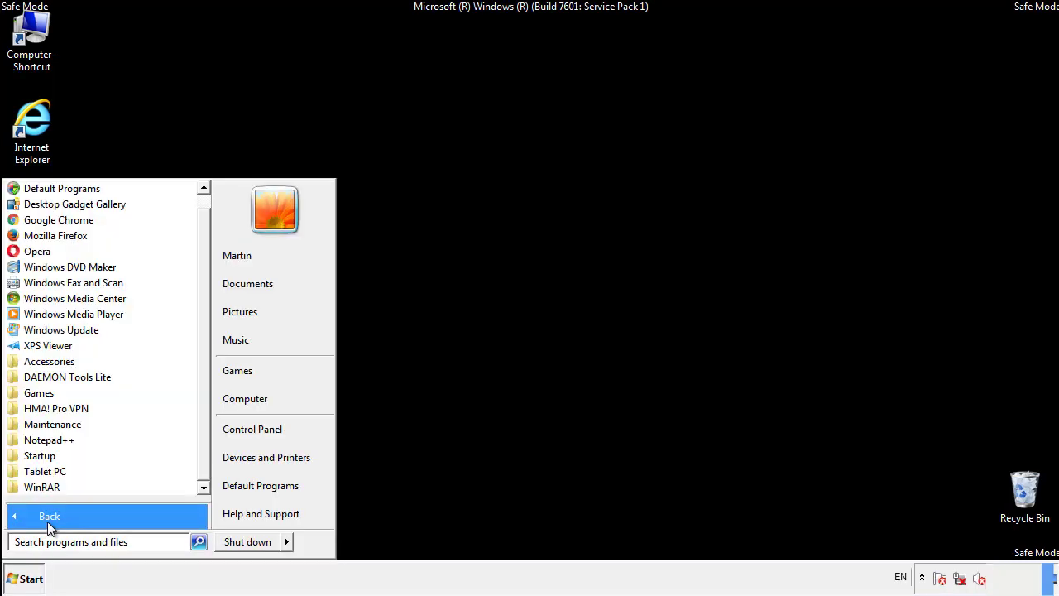
{"action": "right_click", "coordinate": [45, 455]}
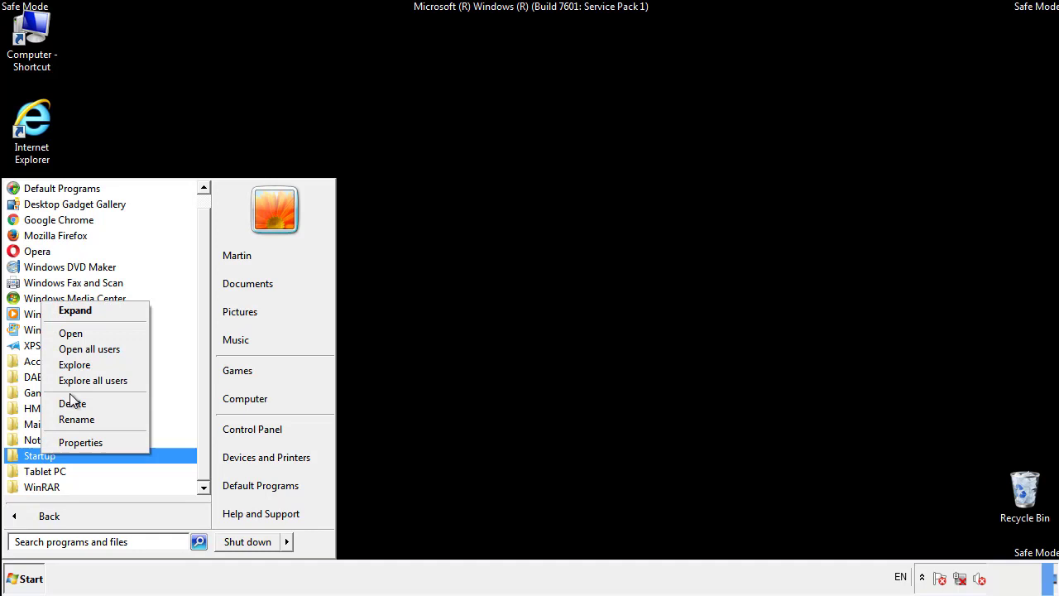
{"action": "left_click", "coordinate": [79, 333]}
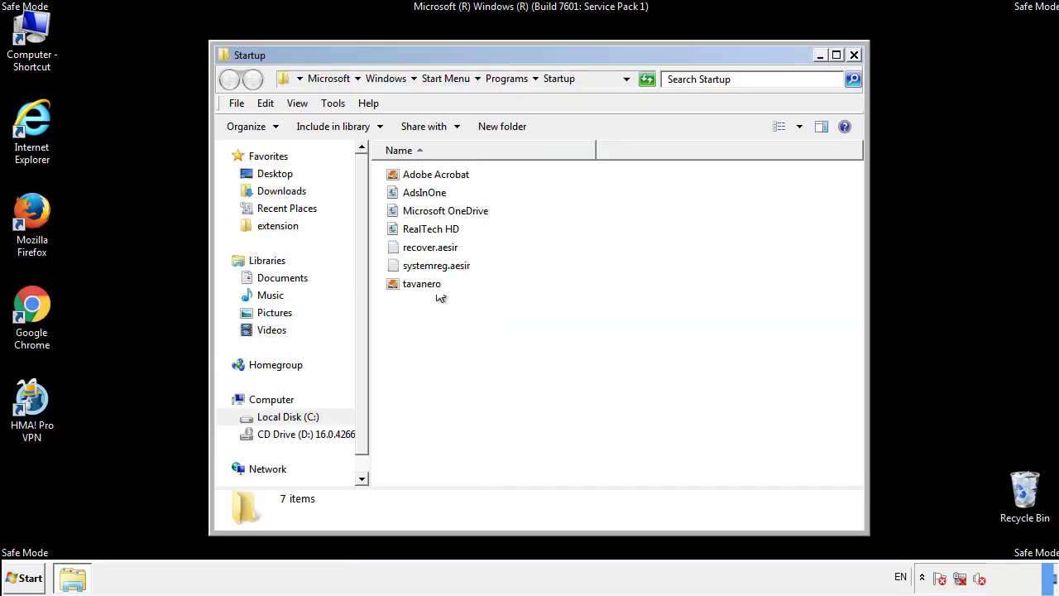
- Delete AdsInOne, recover.aesir, systemreg.aesir and tavanero from Startup, then close the window
{"action": "left_click", "coordinate": [432, 196]}
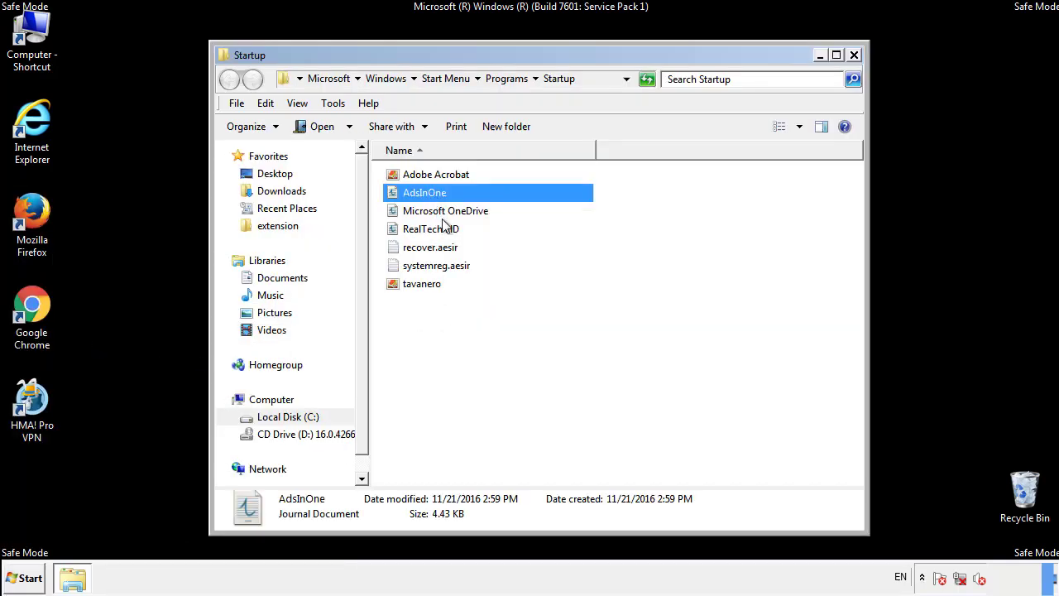
{"action": "left_click", "coordinate": [440, 247], "text": "ctrl"}
{"action": "left_click", "coordinate": [436, 261], "text": "ctrl"}
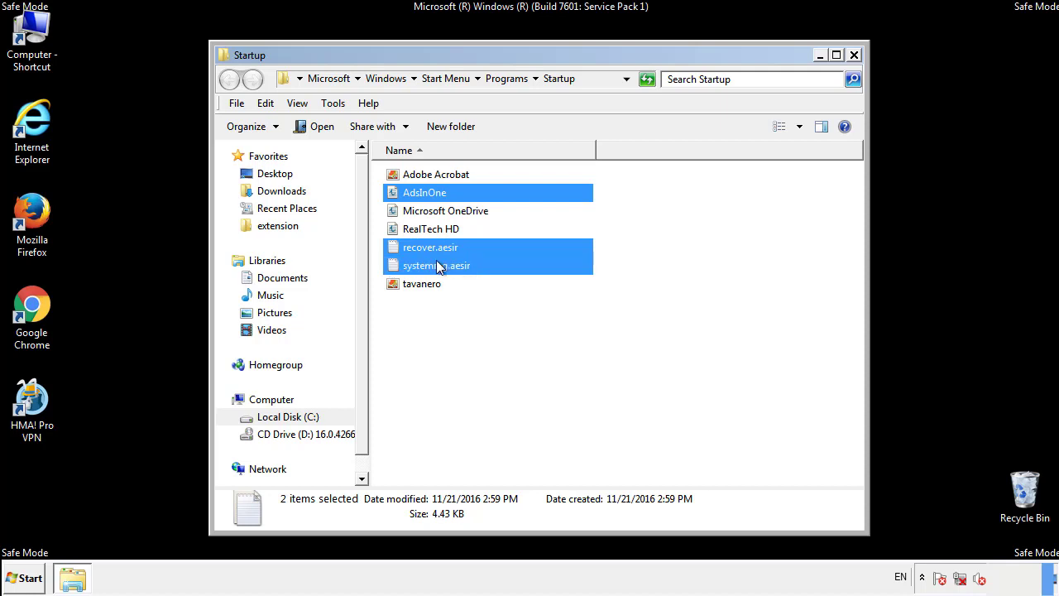
{"action": "left_click", "coordinate": [423, 280], "text": "ctrl"}
{"action": "right_click", "coordinate": [418, 284]}
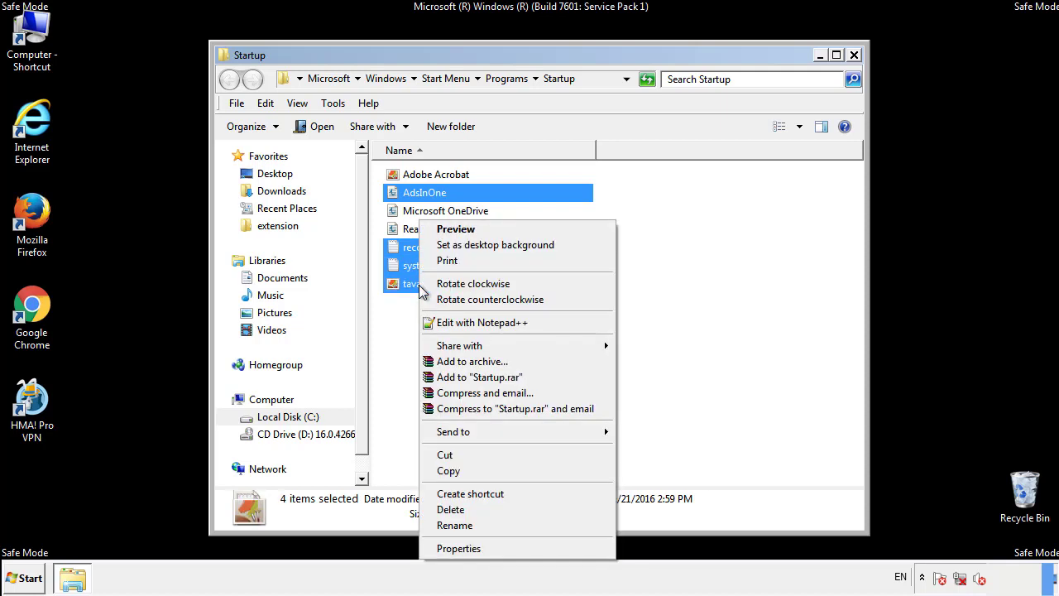
{"action": "left_click", "coordinate": [447, 508]}
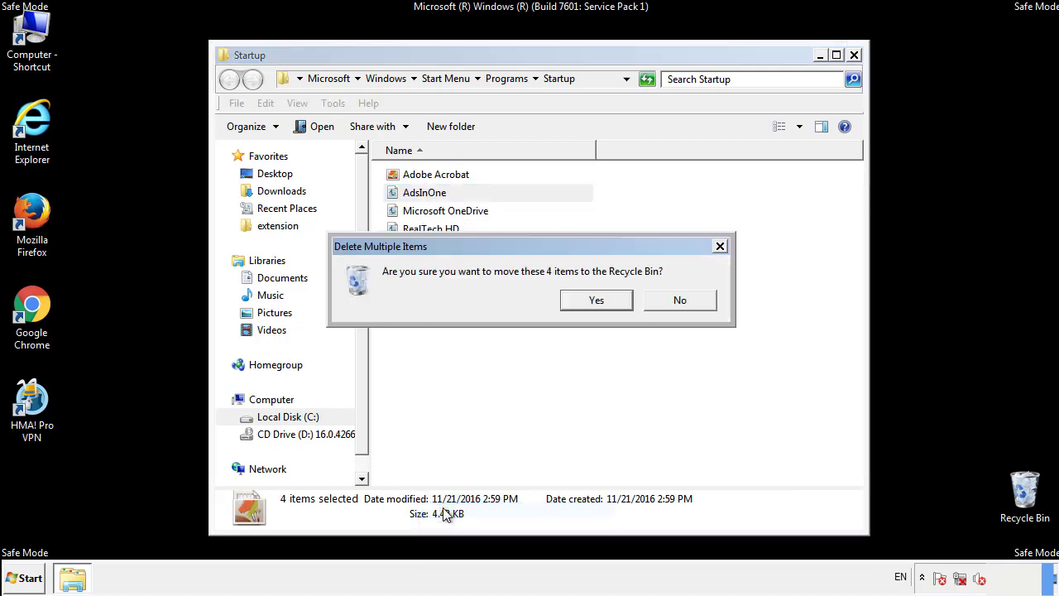
{"action": "left_click", "coordinate": [587, 301]}
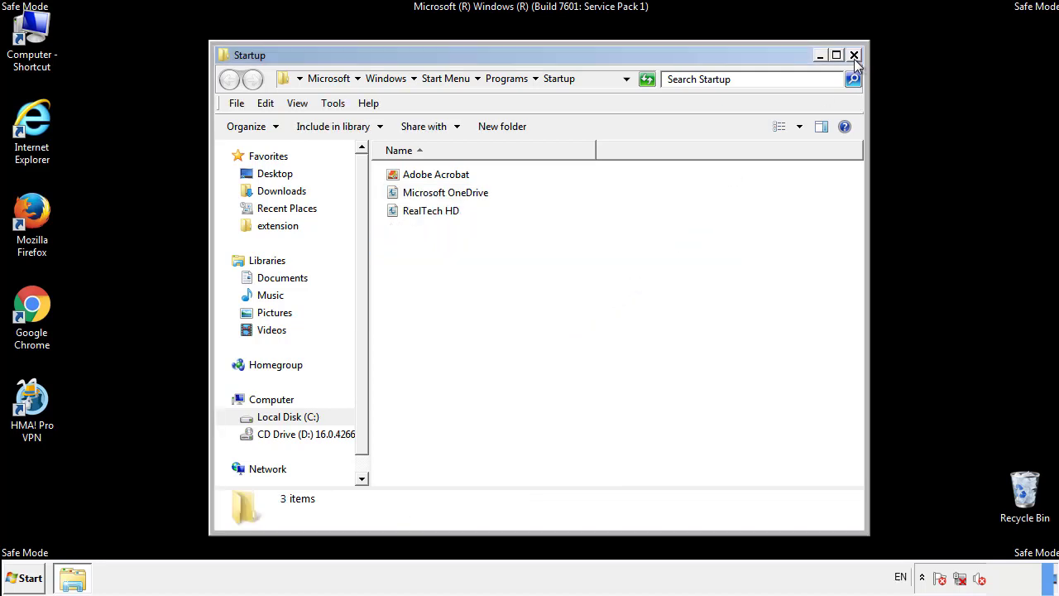
{"action": "left_click", "coordinate": [854, 55]}
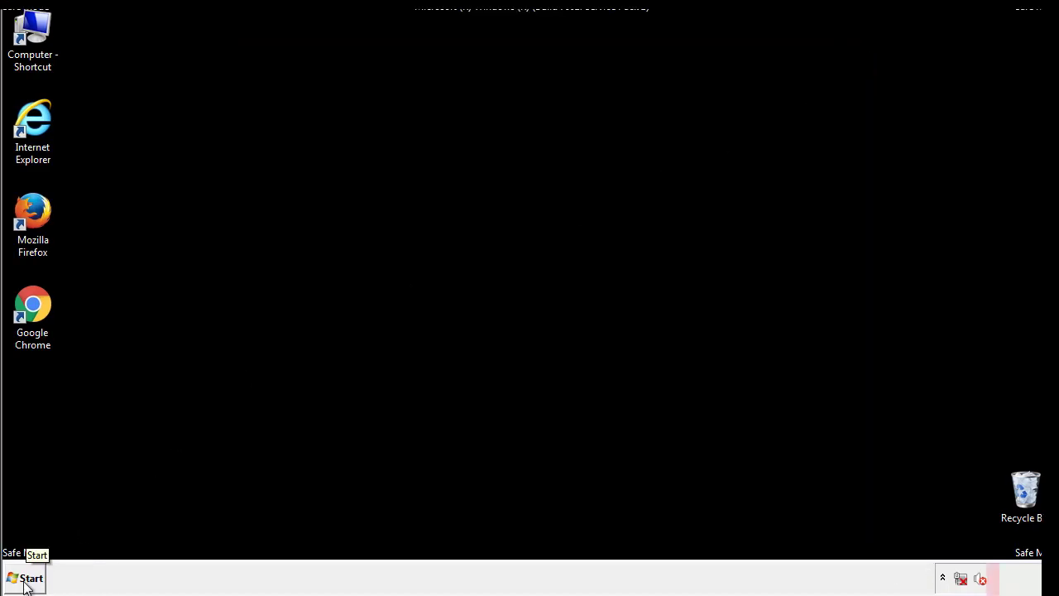
- Launch Registry Editor by searching regedit from the Start menu
{"action": "left_click", "coordinate": [26, 585]}
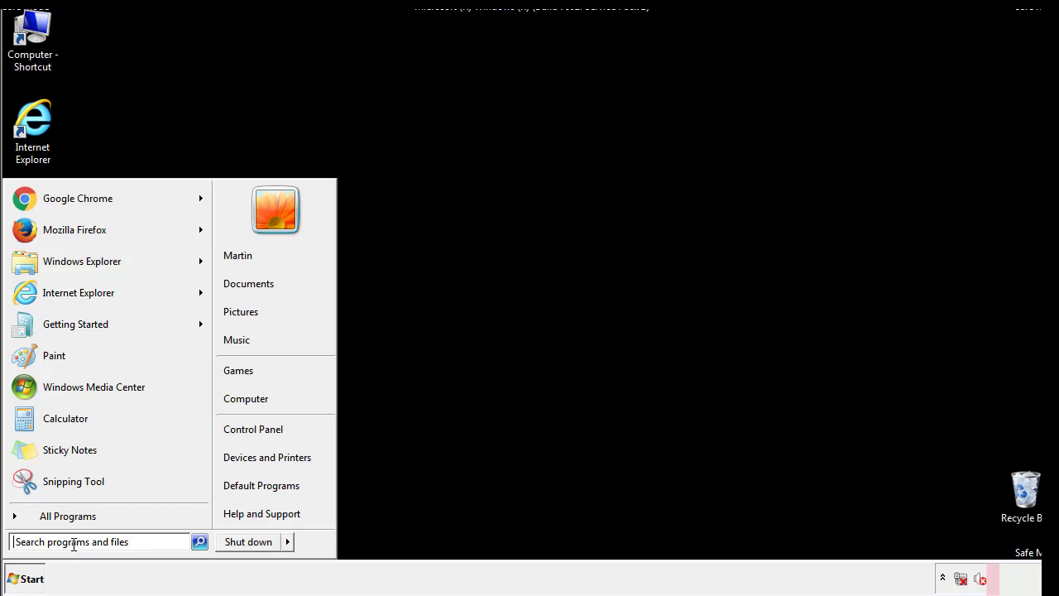
{"action": "type", "text": "reged"}
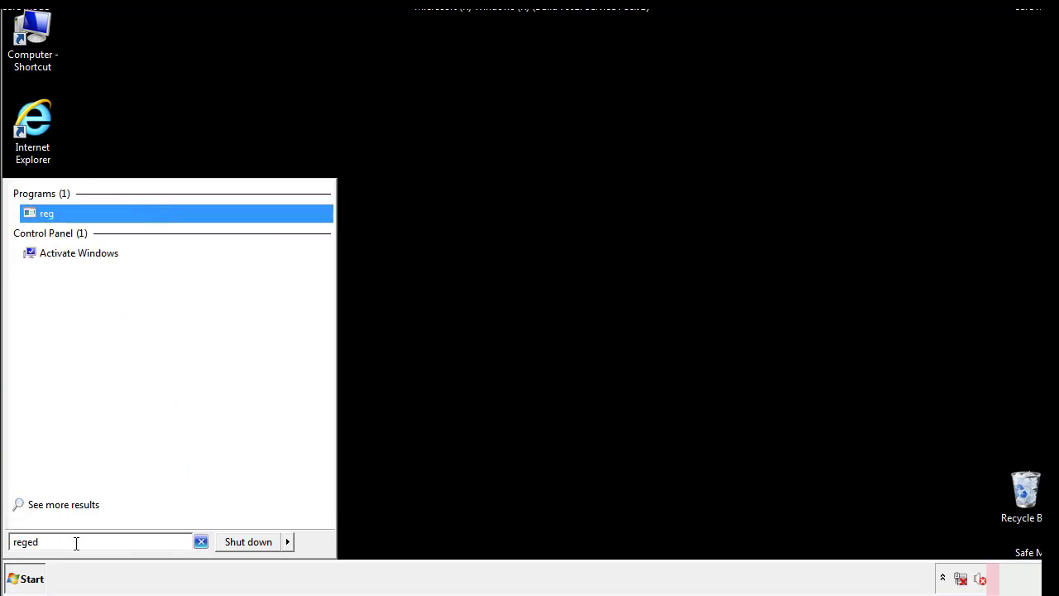
{"action": "type", "text": "it"}
{"action": "key", "text": "Return"}
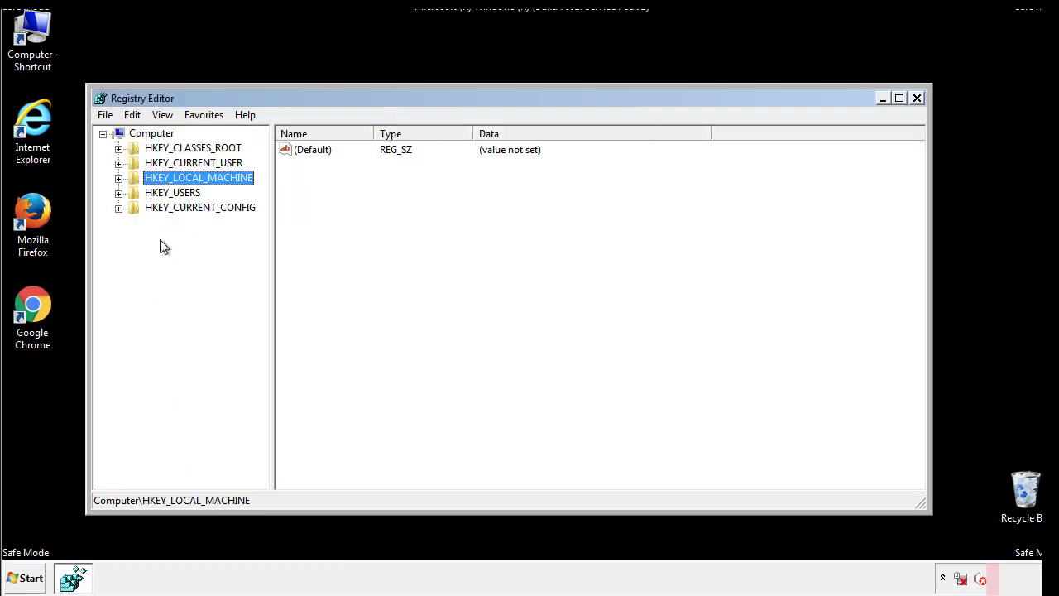
- Expand HKEY_LOCAL_MACHINE\SOFTWARE\Microsoft\Windows\CurrentVersion to reveal its Run keys
{"action": "left_click", "coordinate": [118, 178]}
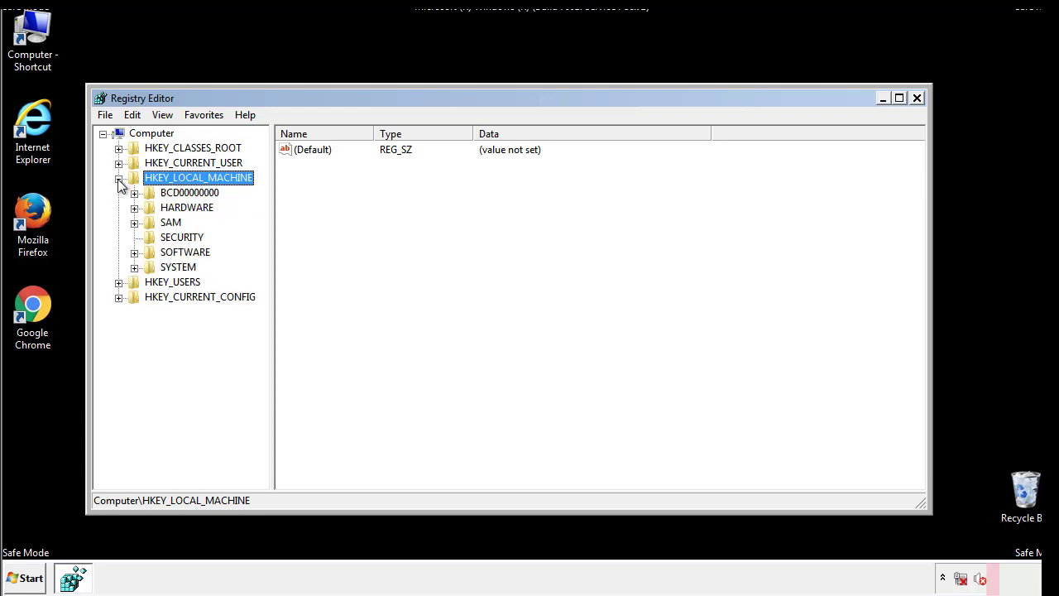
{"action": "left_click", "coordinate": [134, 252]}
{"action": "left_click_drag", "start_coordinate": [260, 244], "coordinate": [263, 274]}
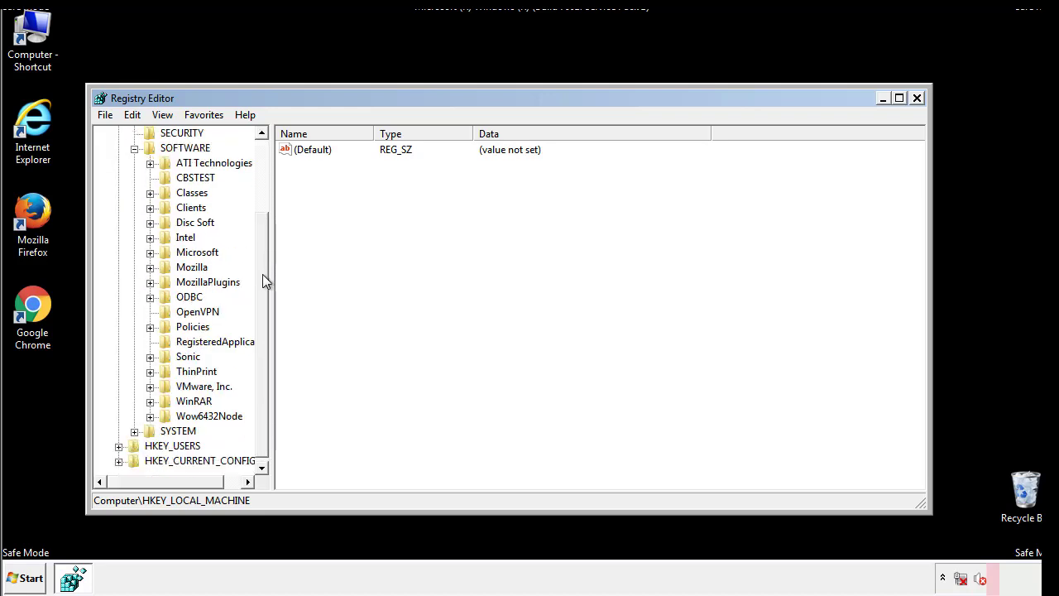
{"action": "left_click", "coordinate": [150, 253]}
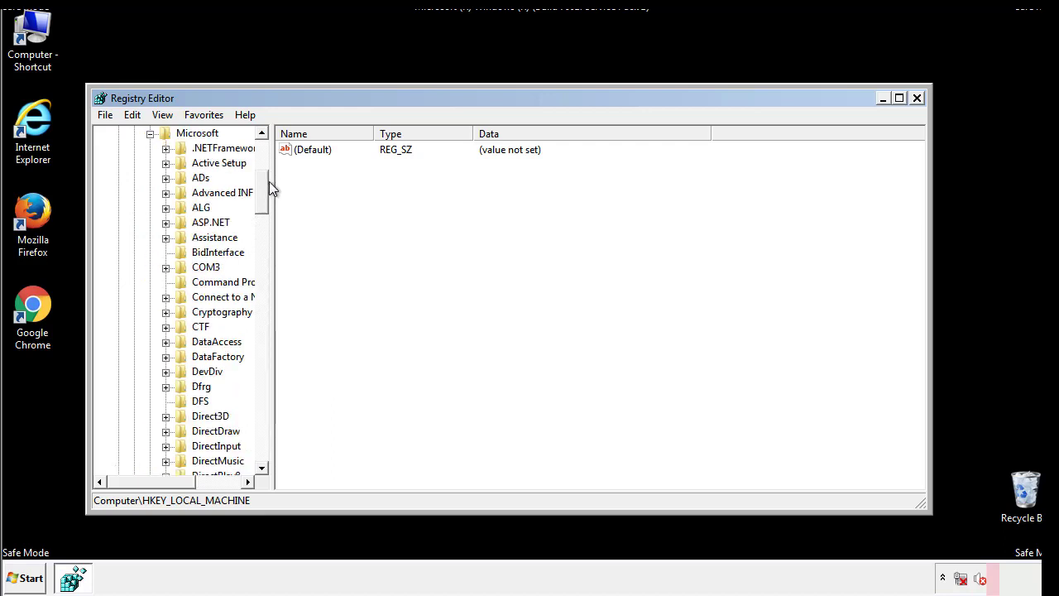
{"action": "mouse_move", "coordinate": [260, 203]}
{"action": "left_mouse_down"}
{"action": "mouse_move", "coordinate": [262, 437]}
{"action": "mouse_move", "coordinate": [262, 428]}
{"action": "left_mouse_up"}
{"action": "left_click", "coordinate": [167, 253]}
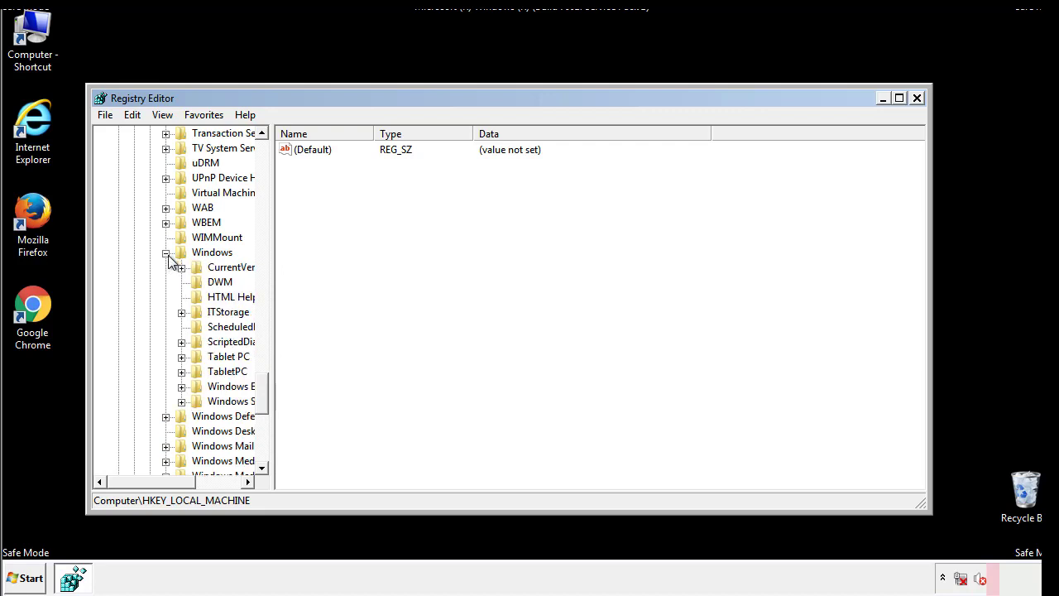
{"action": "left_click_drag", "start_coordinate": [145, 481], "coordinate": [169, 486]}
{"action": "left_click", "coordinate": [137, 267]}
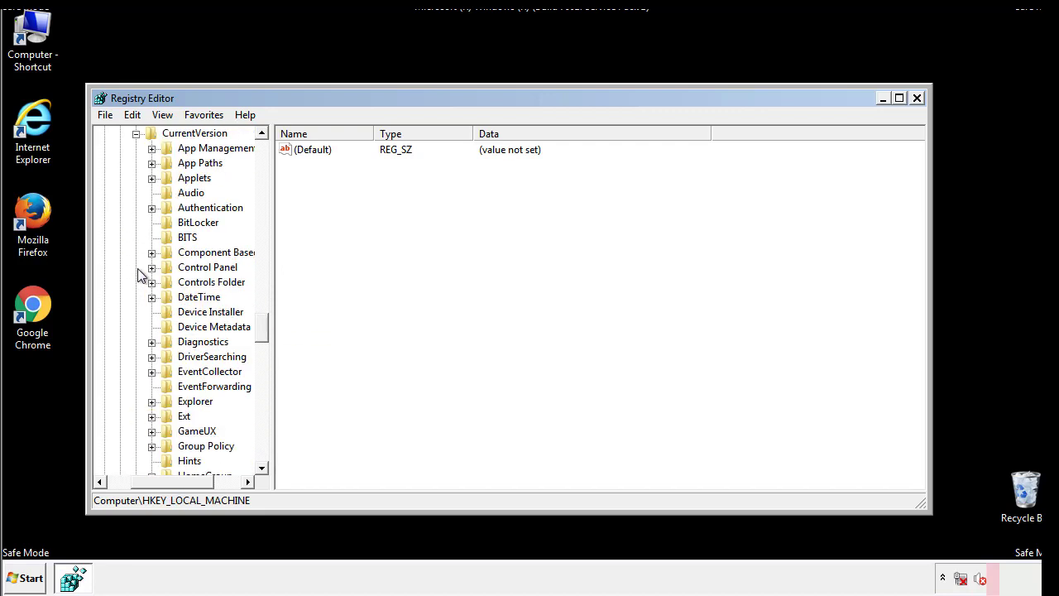
{"action": "mouse_move", "coordinate": [269, 327]}
{"action": "left_mouse_down"}
{"action": "mouse_move", "coordinate": [264, 402]}
{"action": "mouse_move", "coordinate": [263, 383]}
{"action": "left_mouse_up"}
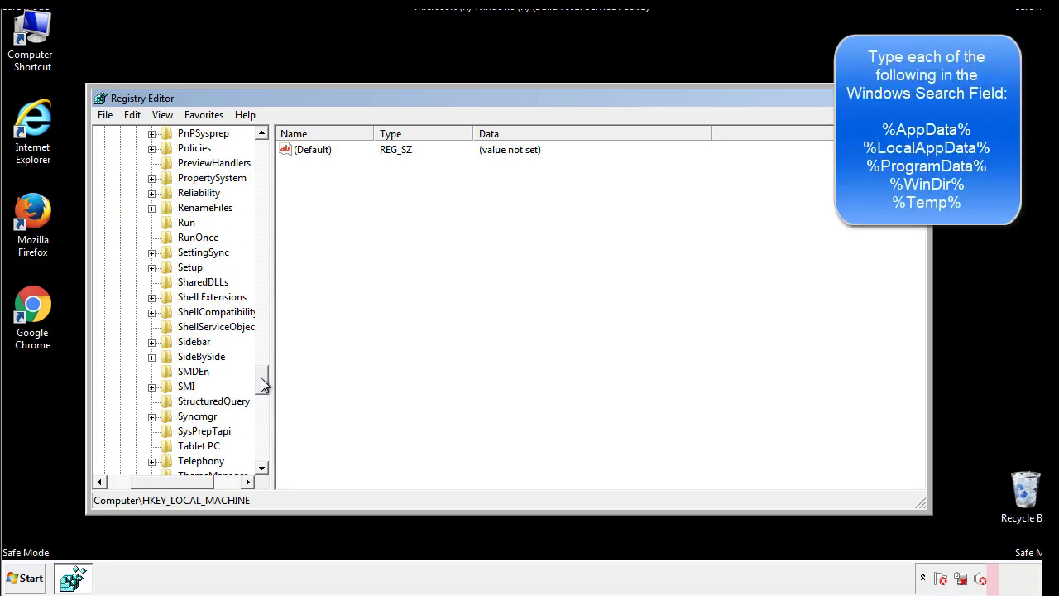
- Delete the tappi.loc value from HKLM's Run key and confirm the deletion
{"action": "left_click", "coordinate": [173, 224]}
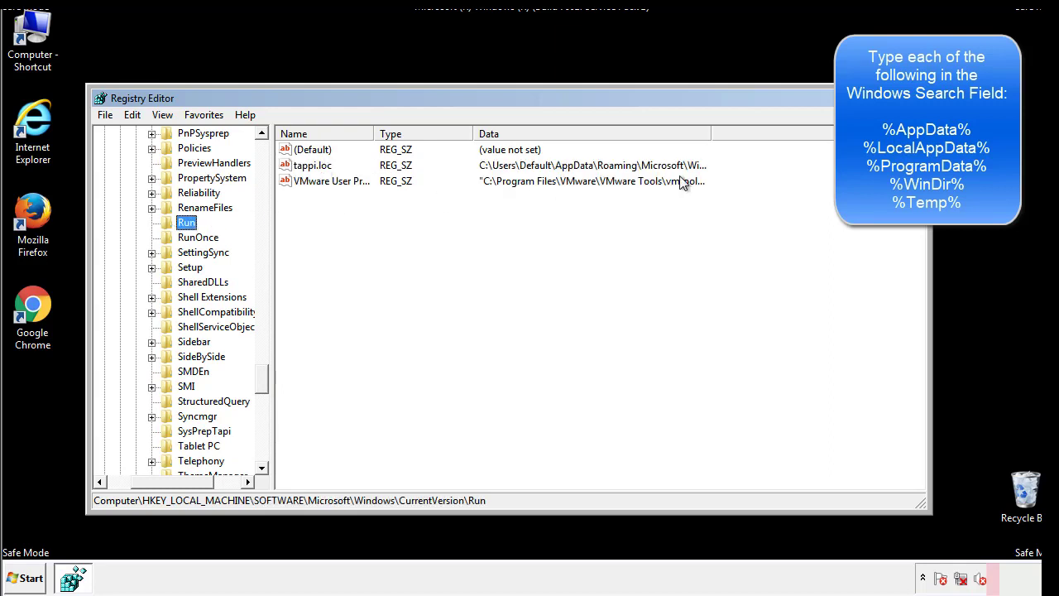
{"action": "left_click", "coordinate": [316, 172]}
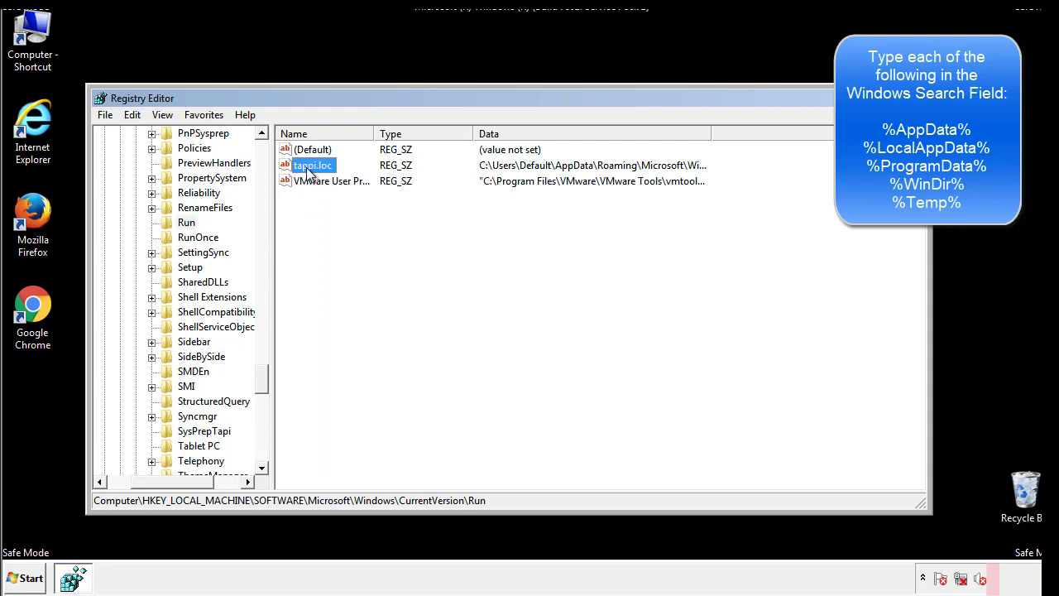
{"action": "right_click", "coordinate": [306, 167]}
{"action": "left_click", "coordinate": [329, 214]}
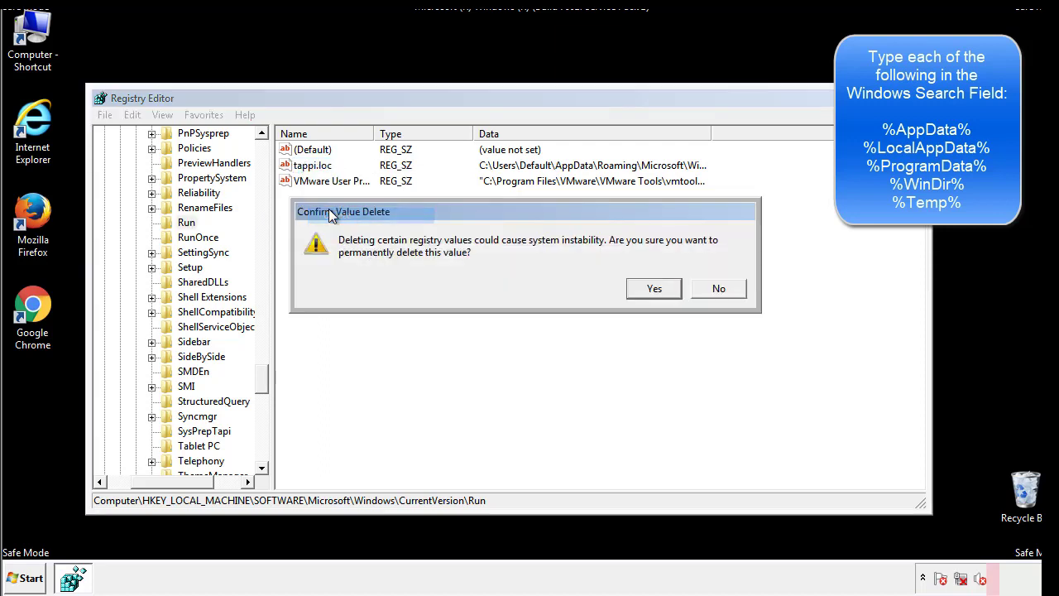
{"action": "left_click", "coordinate": [644, 290]}
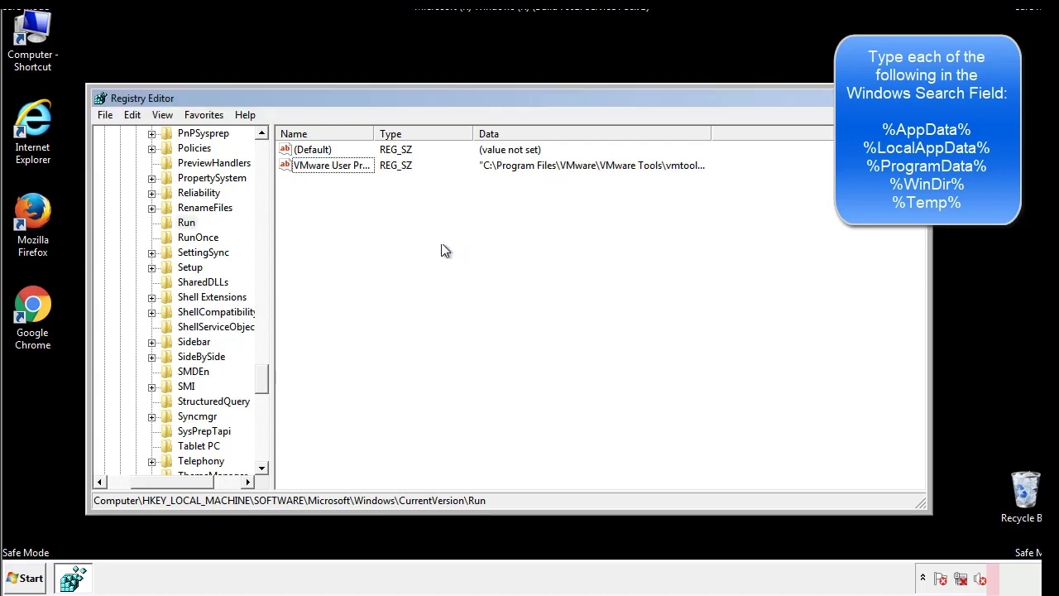
{"action": "left_click_drag", "start_coordinate": [263, 374], "coordinate": [262, 451]}
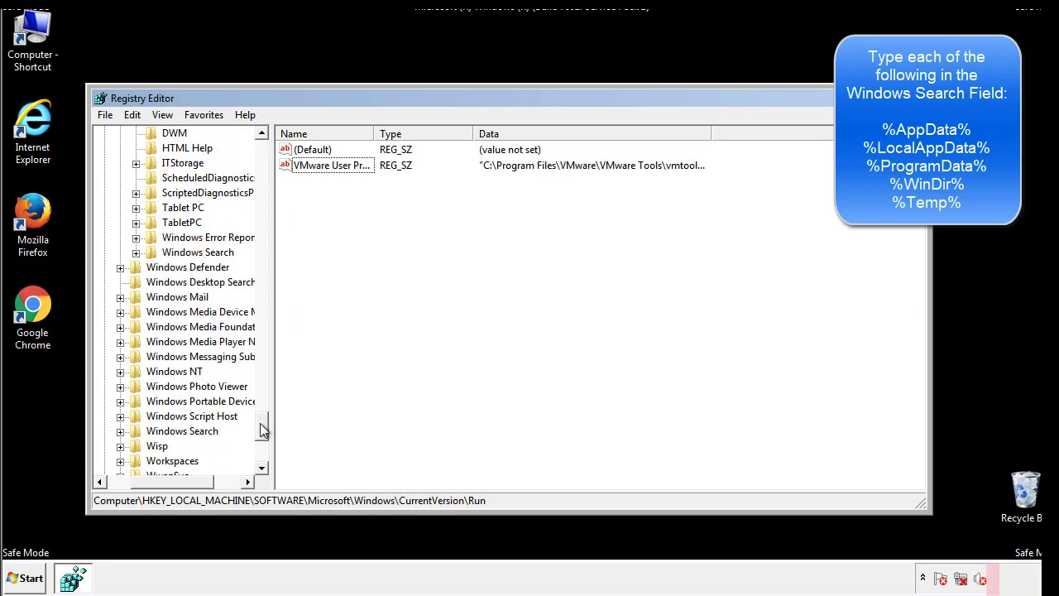
{"action": "left_click_drag", "start_coordinate": [203, 482], "coordinate": [134, 493]}
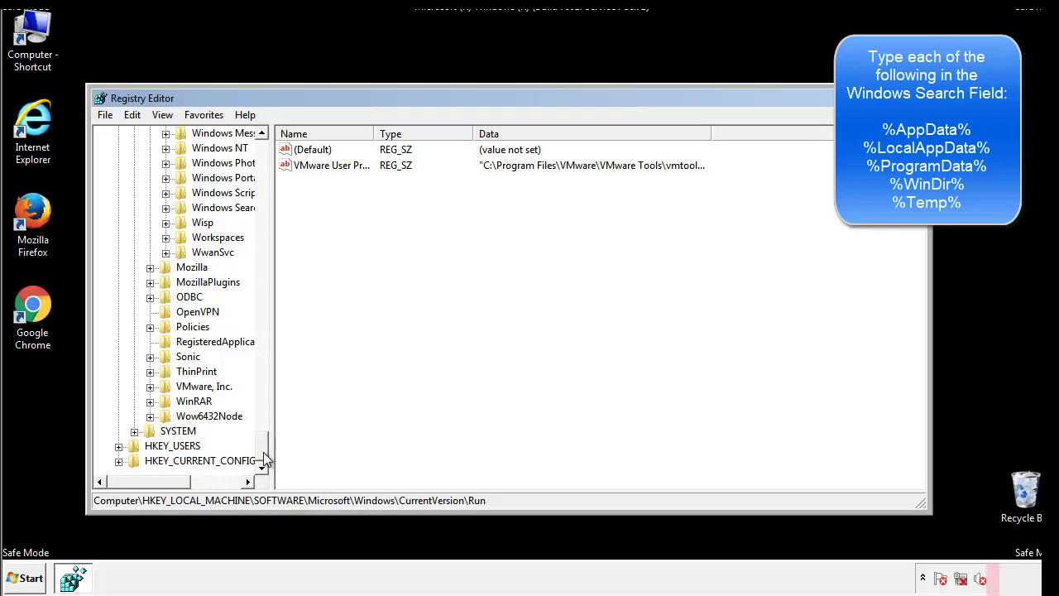
{"action": "left_click_drag", "start_coordinate": [263, 451], "coordinate": [270, 157]}
- Collapse HKEY_LOCAL_MACHINE and expand HKEY_CURRENT_USER\Software\Microsoft
{"action": "left_click", "coordinate": [119, 178]}
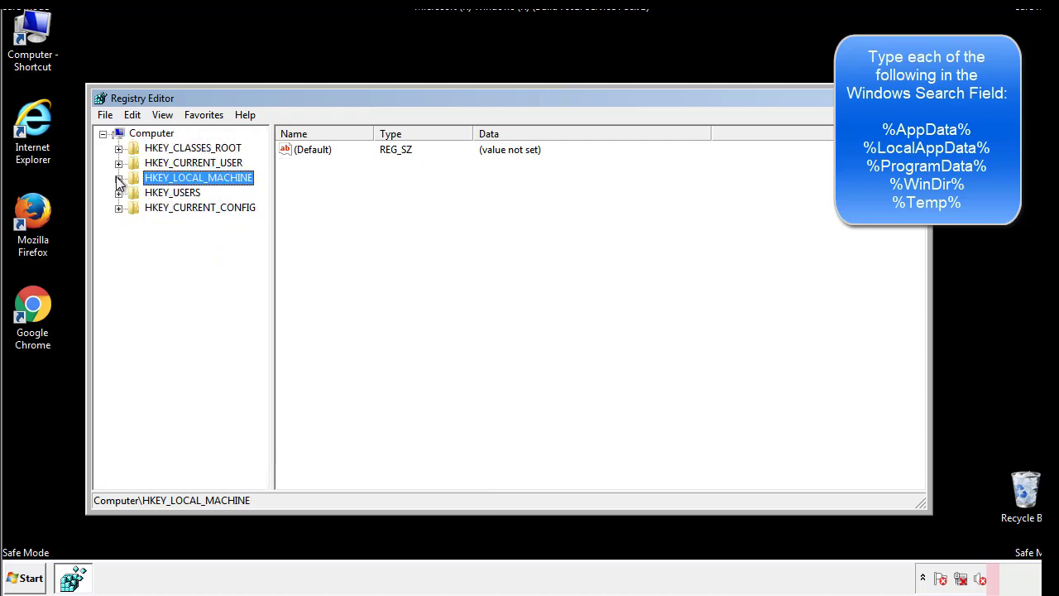
{"action": "left_click", "coordinate": [119, 163]}
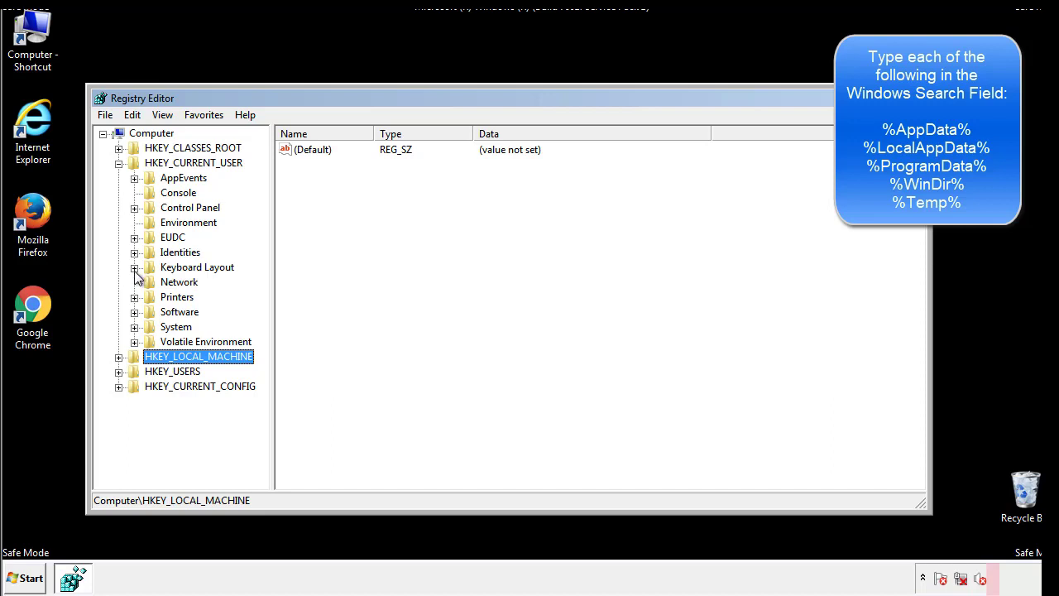
{"action": "left_click", "coordinate": [134, 312]}
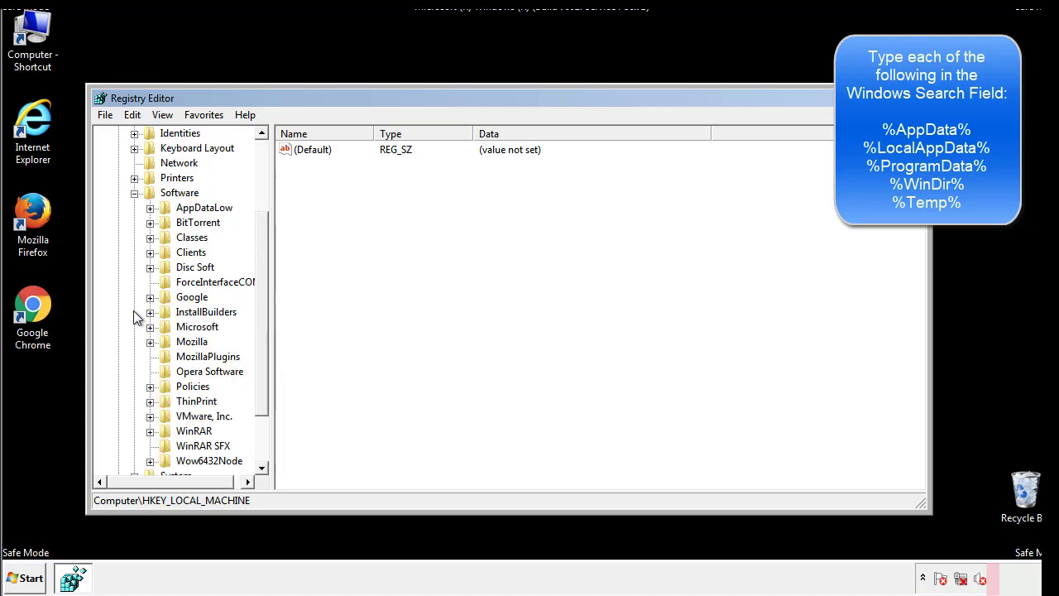
{"action": "left_click_drag", "start_coordinate": [259, 300], "coordinate": [259, 315]}
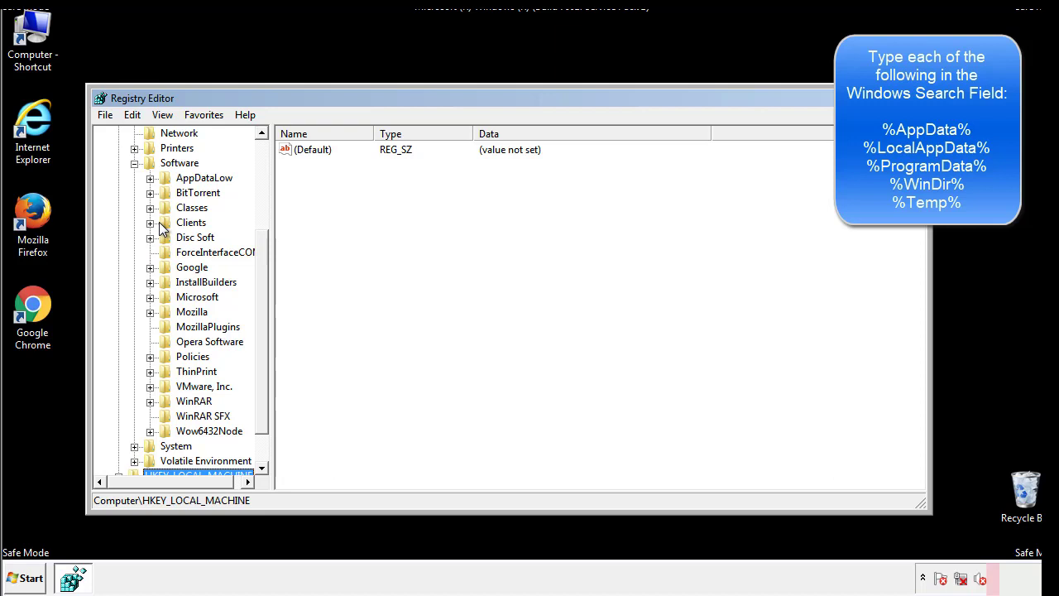
{"action": "left_click", "coordinate": [150, 304]}
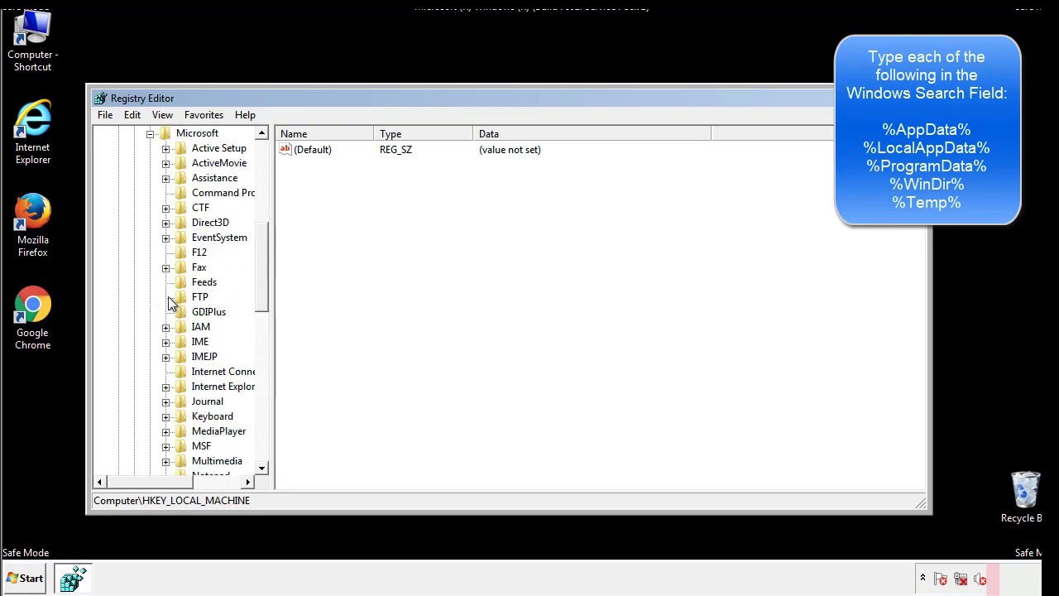
{"action": "left_click_drag", "start_coordinate": [260, 242], "coordinate": [263, 351]}
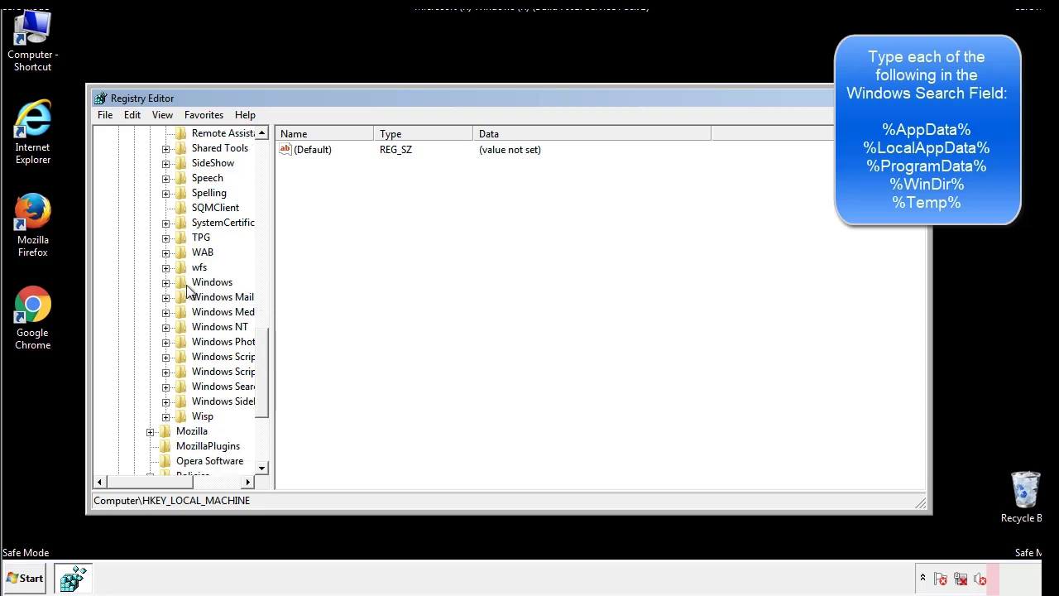
- Open Windows\CurrentVersion\Run and review its values, finding only a DAEMON Tools Lite entry
{"action": "left_click", "coordinate": [166, 282]}
{"action": "left_click", "coordinate": [181, 298]}
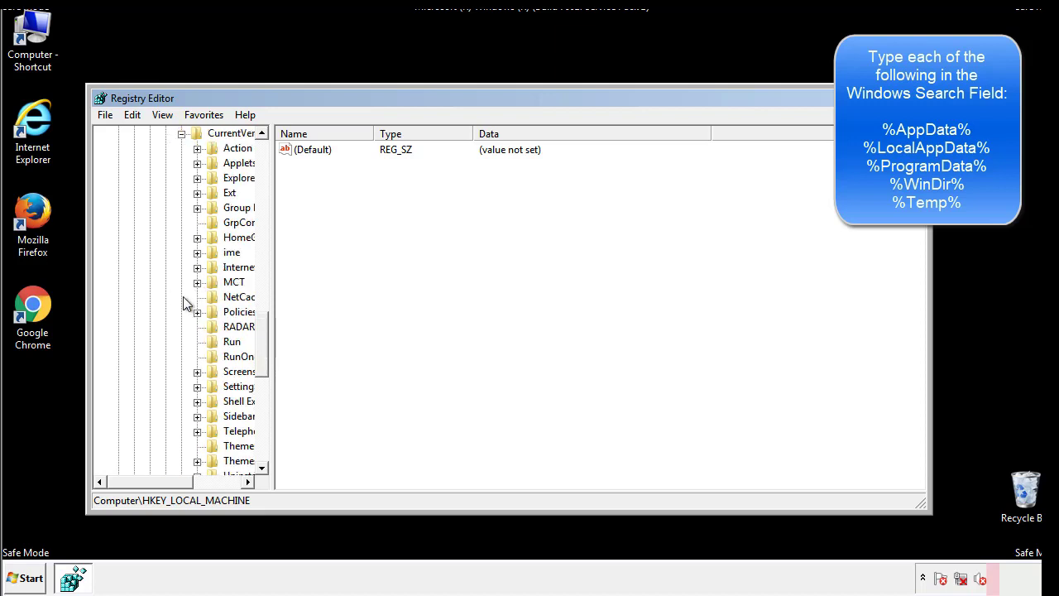
{"action": "left_click_drag", "start_coordinate": [159, 485], "coordinate": [186, 481]}
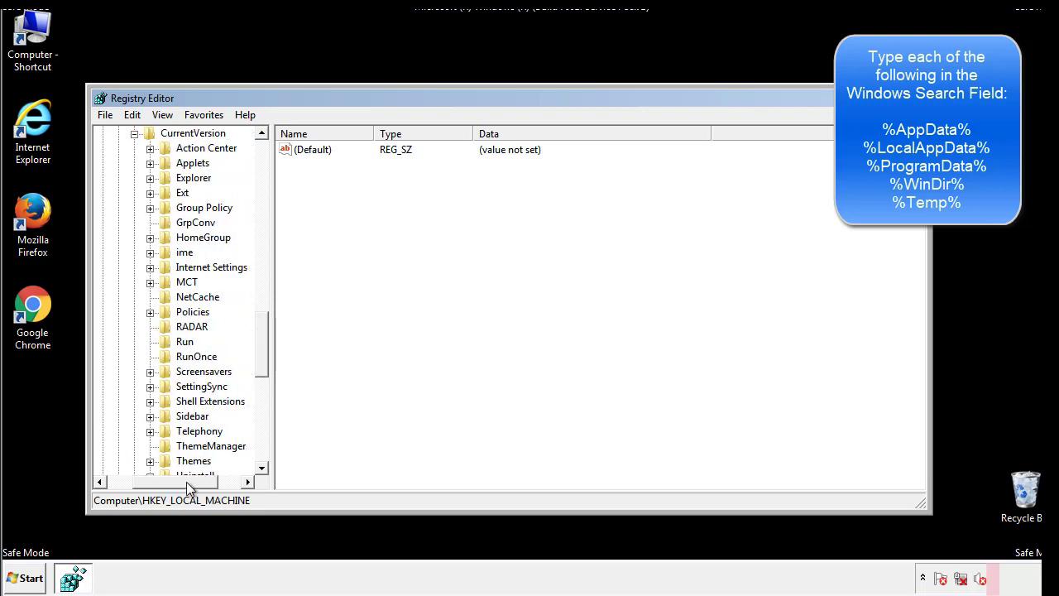
{"action": "left_click", "coordinate": [180, 336]}
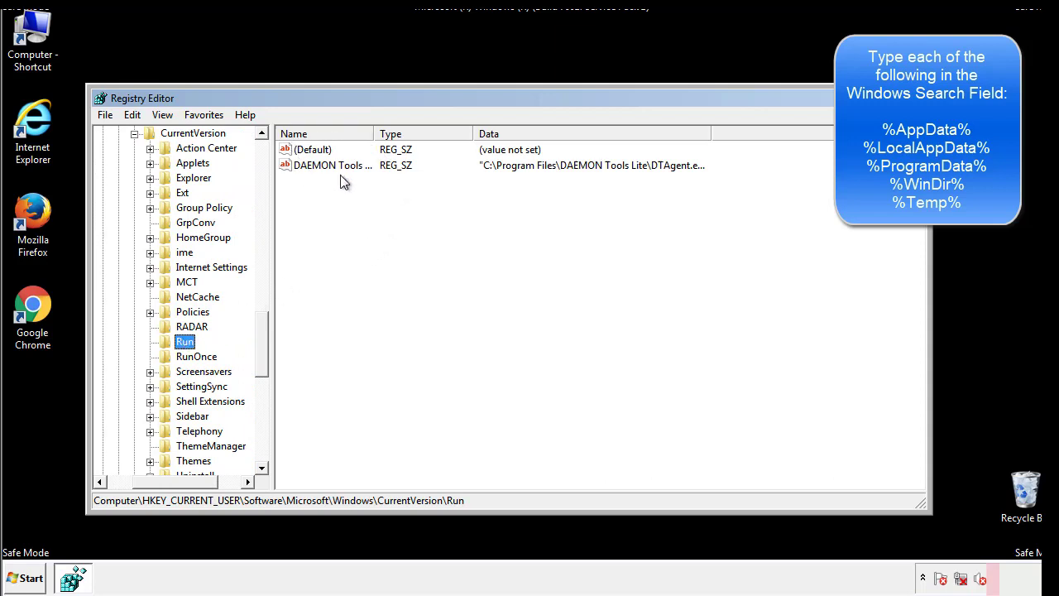
{"action": "left_click", "coordinate": [450, 192]}
{"action": "left_click_drag", "start_coordinate": [176, 479], "coordinate": [151, 481]}
{"action": "left_click_drag", "start_coordinate": [268, 359], "coordinate": [261, 345]}
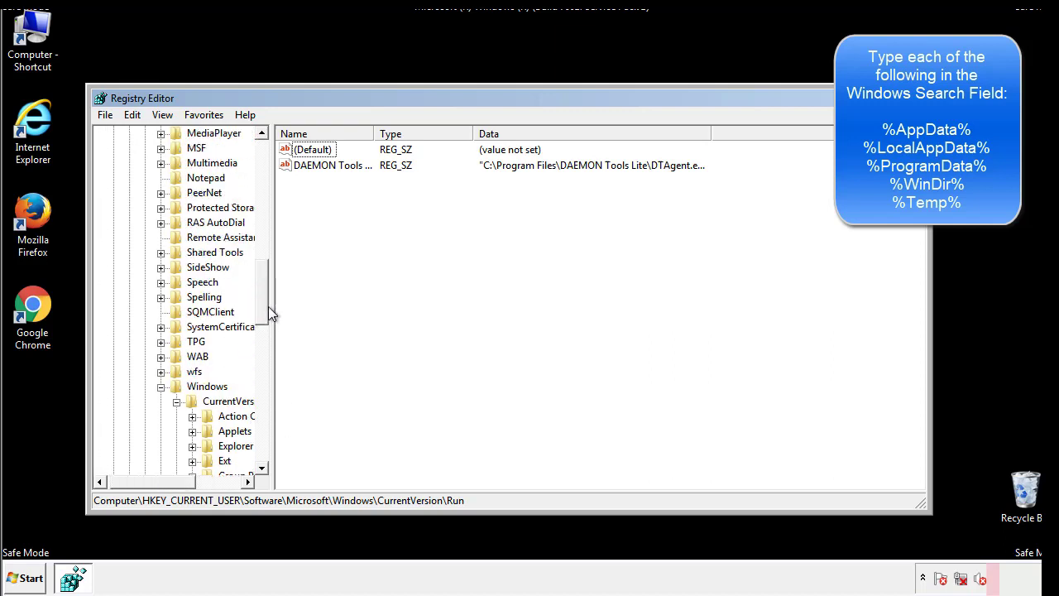
- Collapse the tree and search the registry with Edit > Find for '%tem'
{"action": "left_click", "coordinate": [161, 386]}
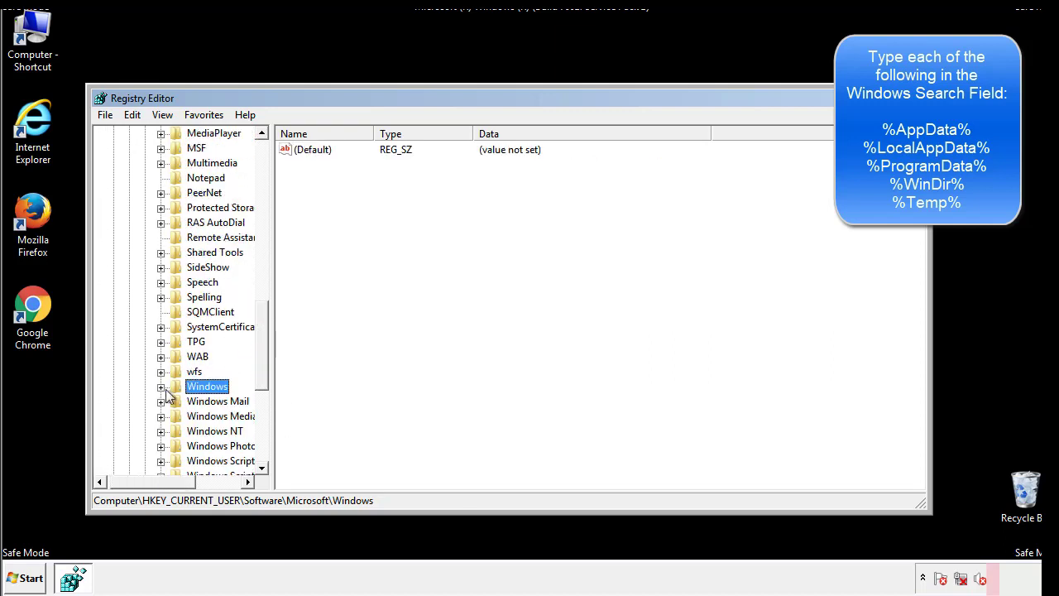
{"action": "left_click_drag", "start_coordinate": [266, 368], "coordinate": [266, 204]}
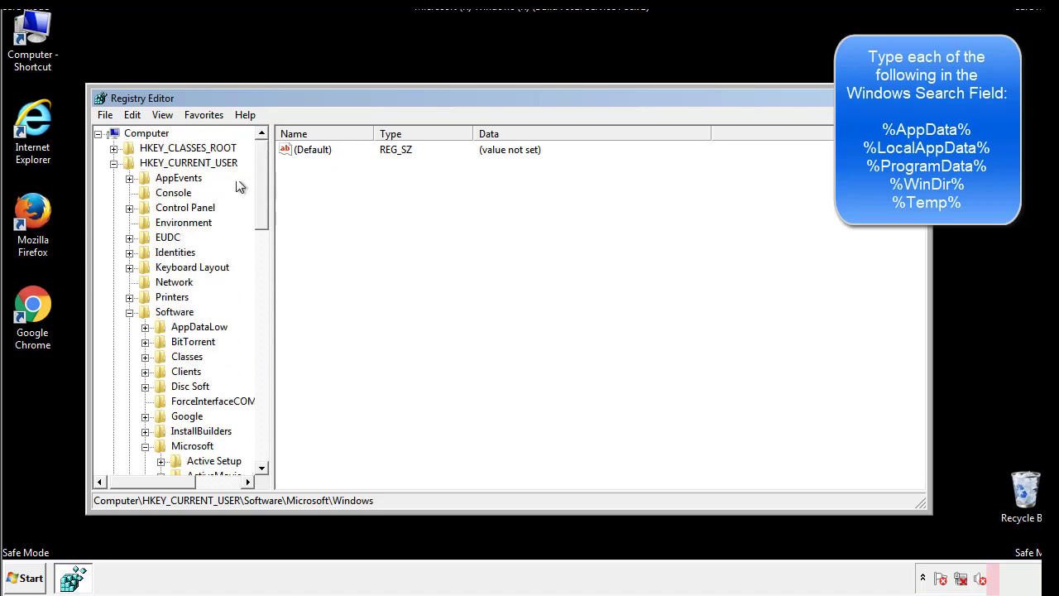
{"action": "left_click", "coordinate": [133, 115]}
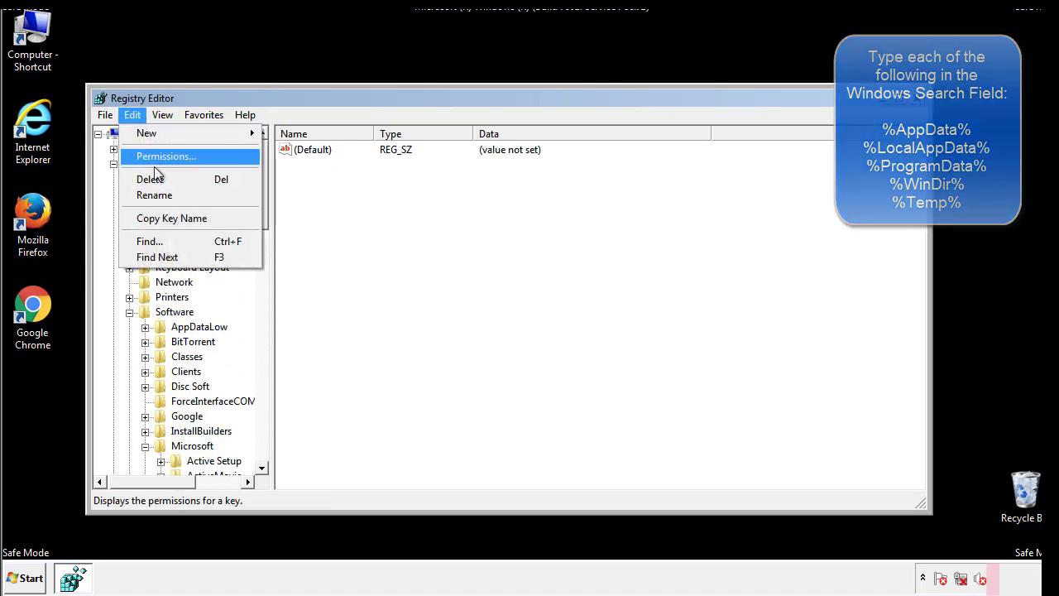
{"action": "left_click", "coordinate": [149, 241]}
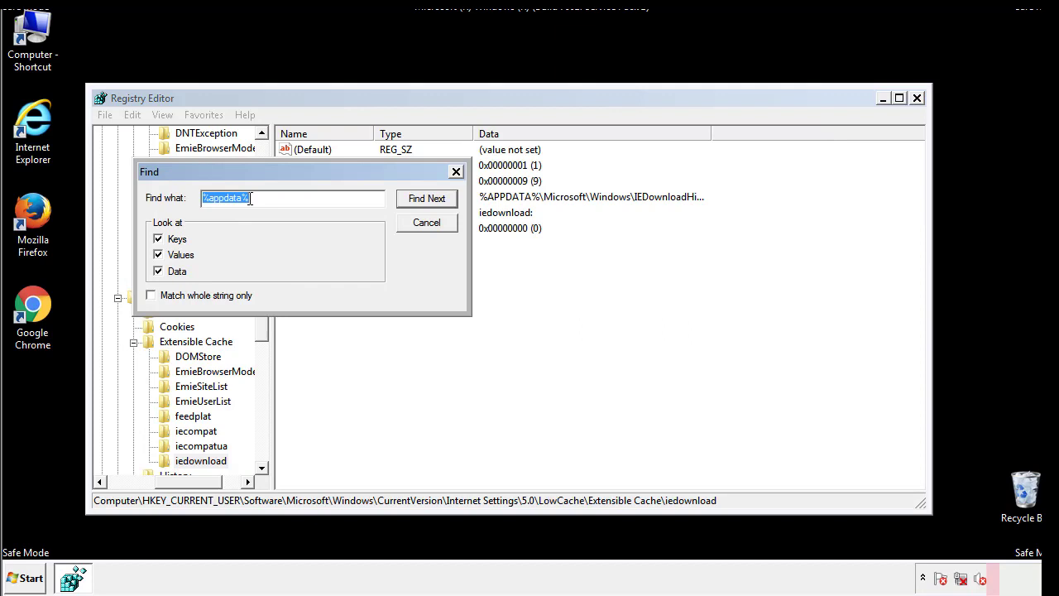
{"action": "type", "text": "%t"}
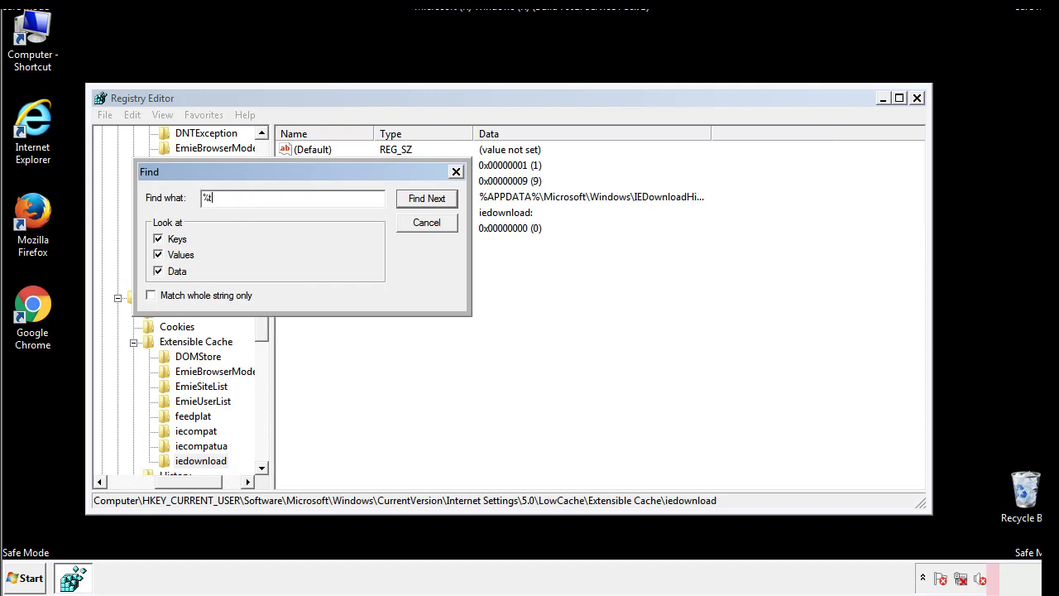
{"action": "type", "text": "emp%"}
{"action": "key", "text": "Return"}
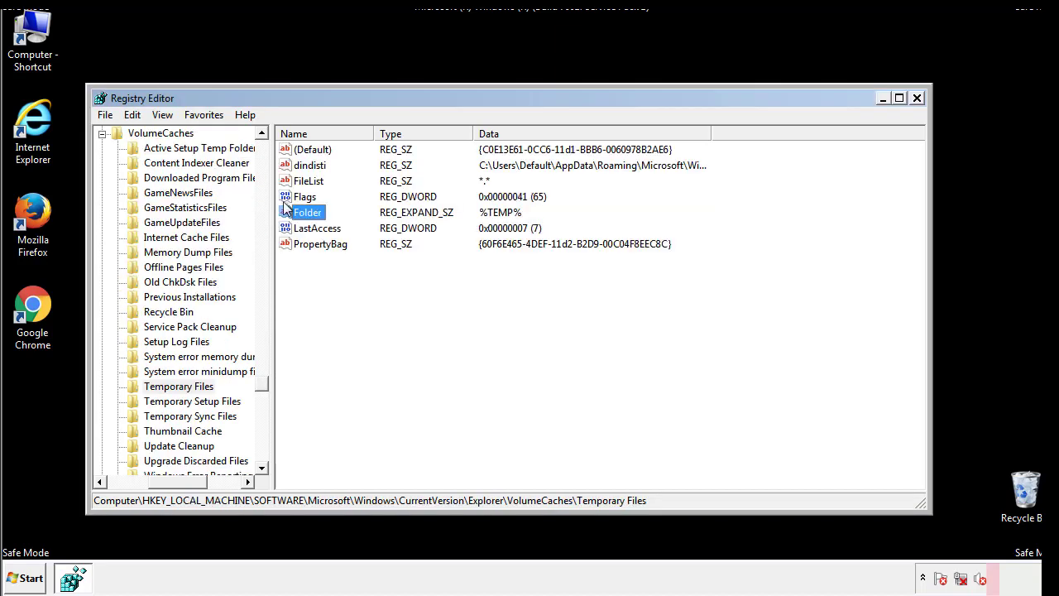
- Select all values in the Temporary Files key, delete them and confirm
{"action": "left_click", "coordinate": [434, 292]}
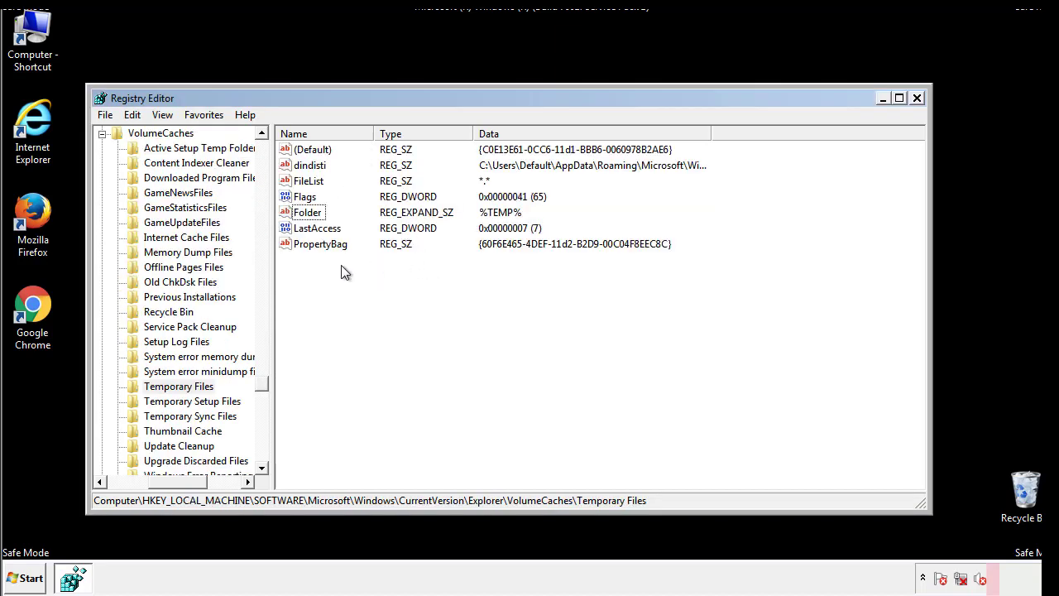
{"action": "mouse_move", "coordinate": [341, 266]}
{"action": "left_mouse_down"}
{"action": "mouse_move", "coordinate": [313, 242]}
{"action": "mouse_move", "coordinate": [299, 149]}
{"action": "left_mouse_up"}
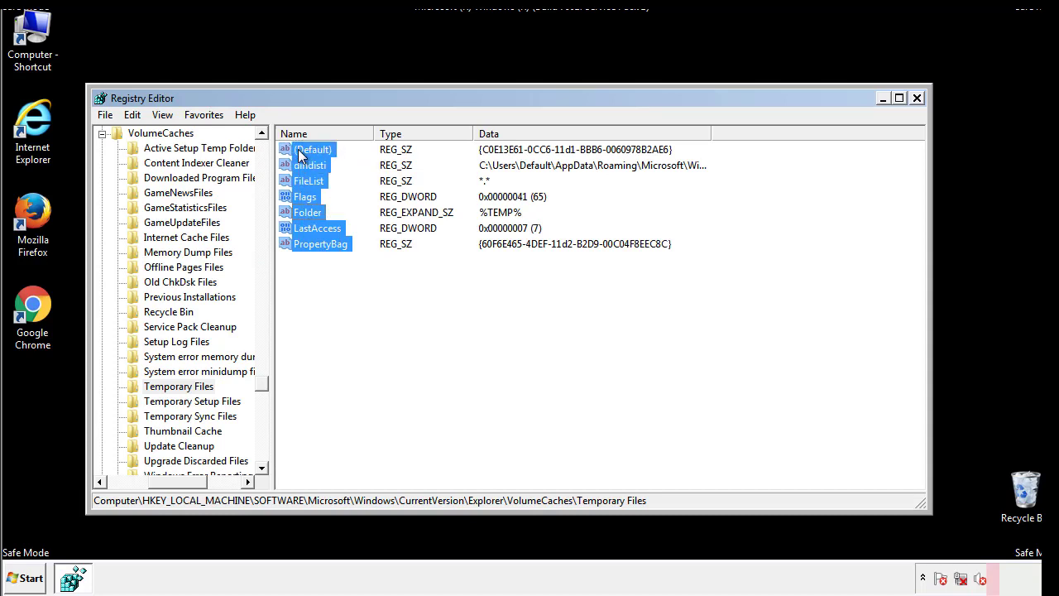
{"action": "right_click", "coordinate": [299, 149]}
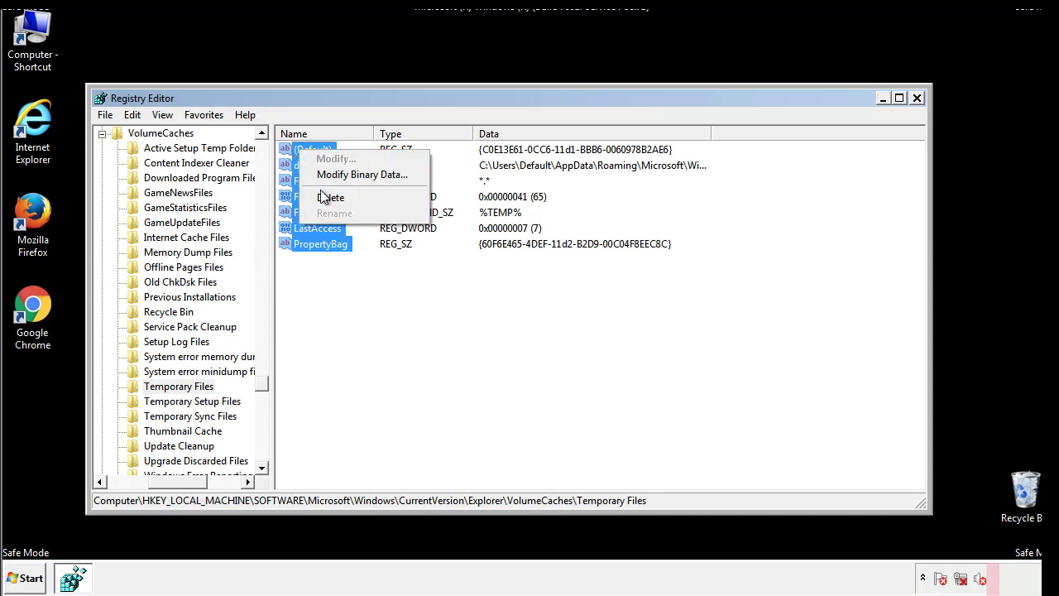
{"action": "left_click", "coordinate": [322, 196]}
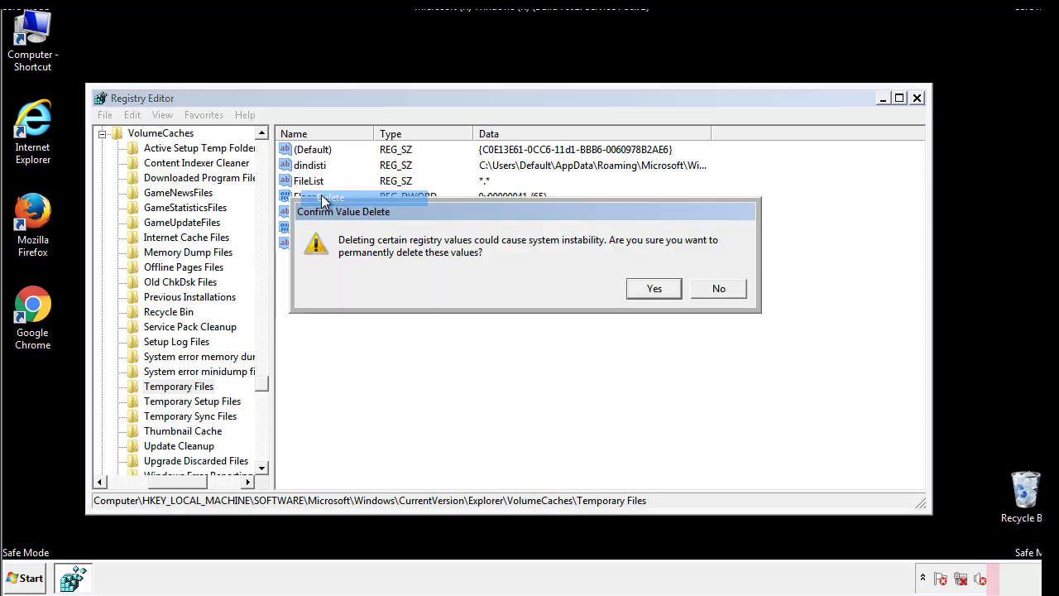
{"action": "left_click", "coordinate": [654, 288]}
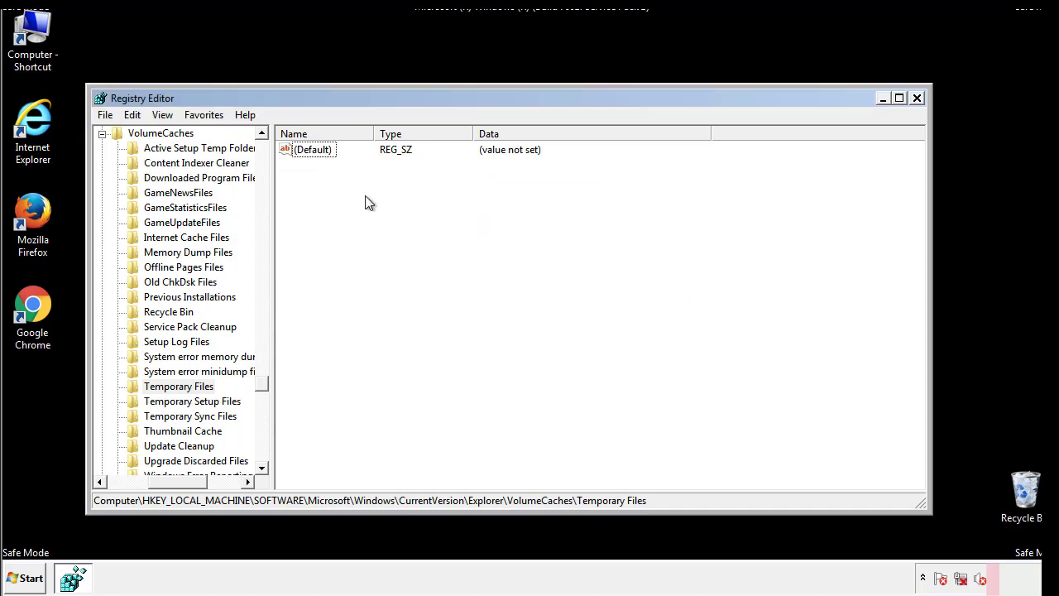
- Close Registry Editor and launch System Configuration by searching 'msconfig' from the Start menu
{"action": "left_click", "coordinate": [918, 98]}
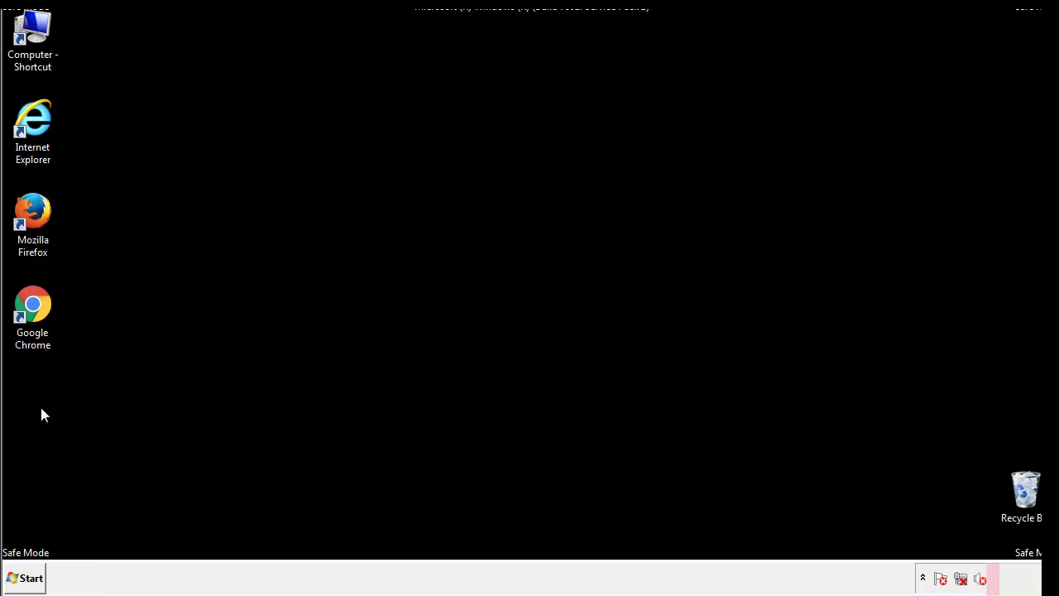
{"action": "left_click", "coordinate": [20, 581]}
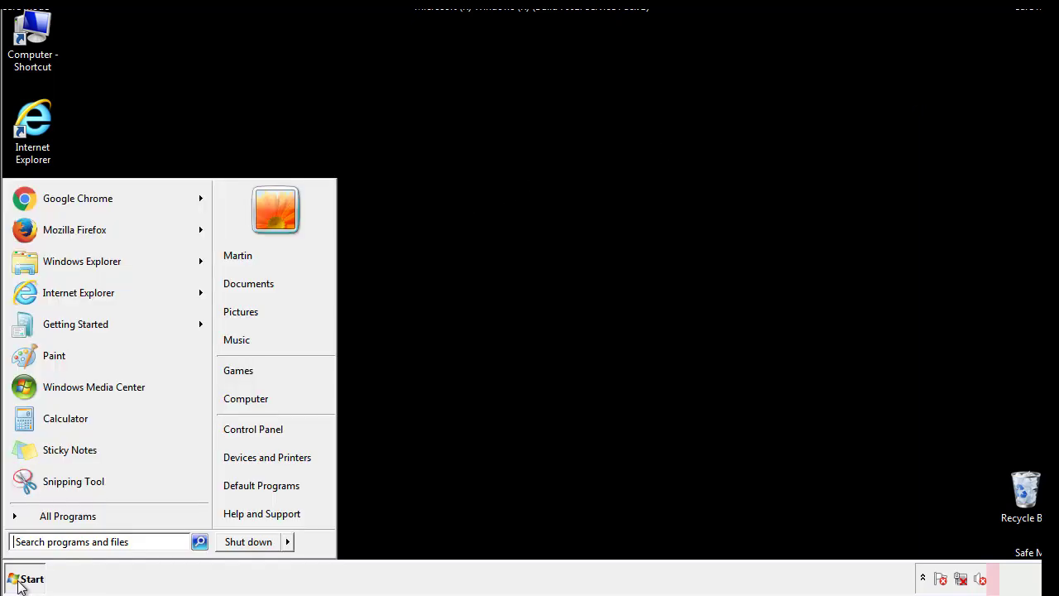
{"action": "left_click", "coordinate": [56, 542]}
{"action": "type", "text": "mscon"}
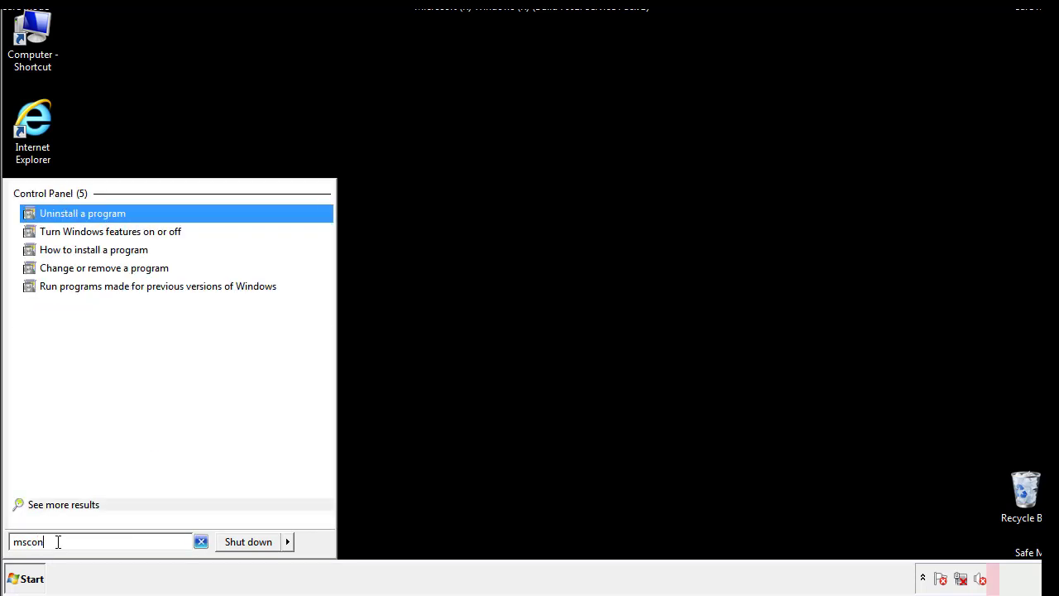
{"action": "type", "text": "fig"}
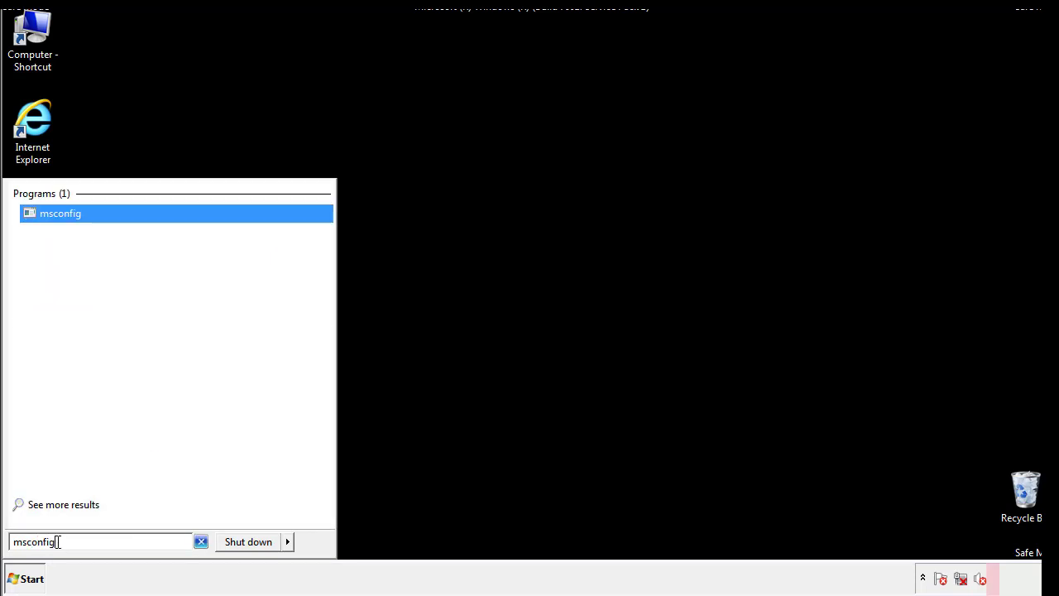
{"action": "key", "text": "Return"}
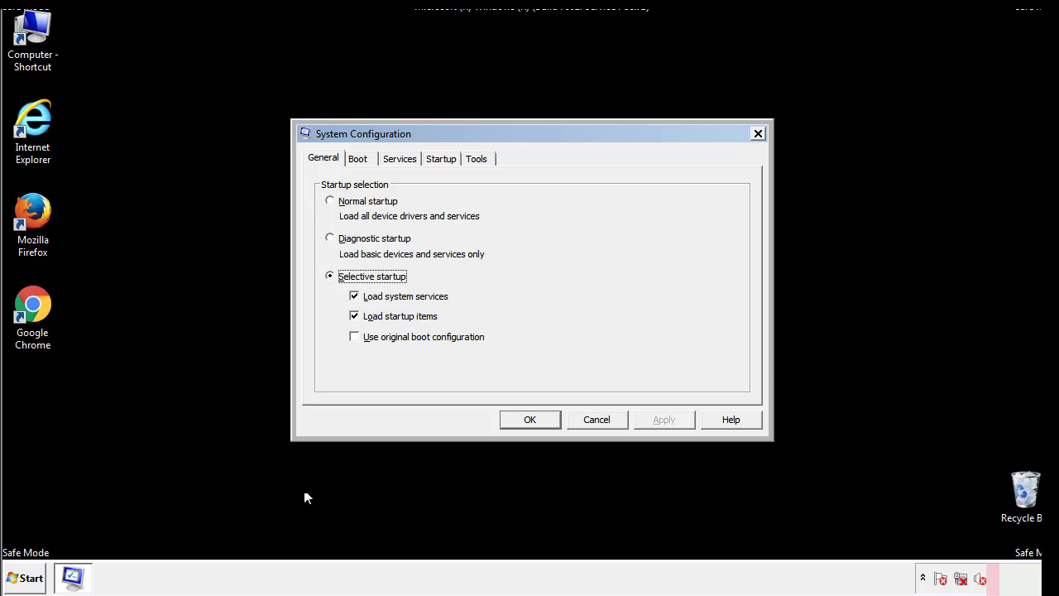
- Uncheck Safe boot on the Boot tab, apply and confirm, then restart the computer
{"action": "left_click", "coordinate": [360, 158]}
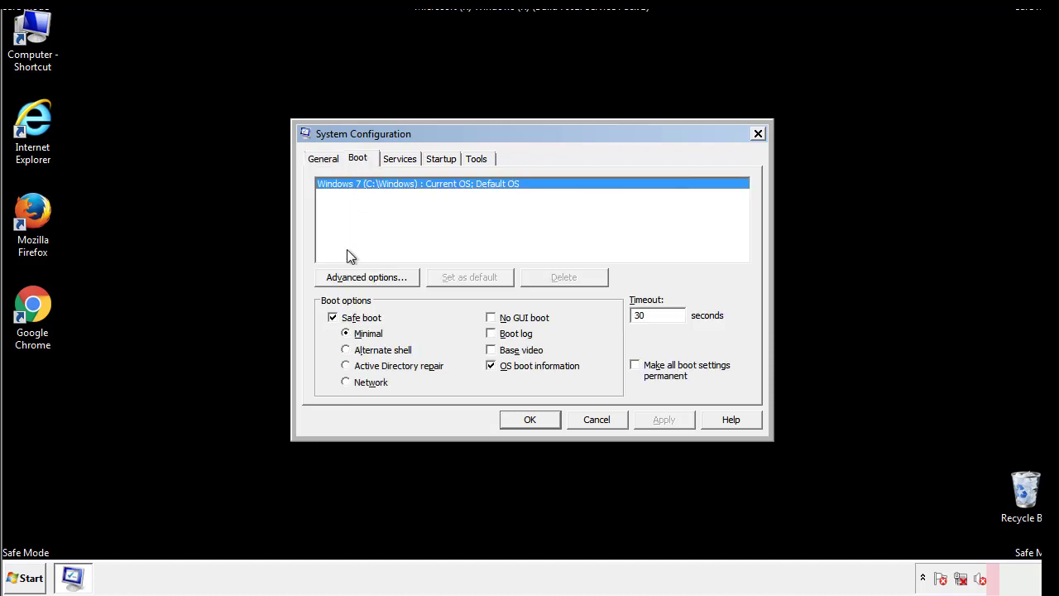
{"action": "left_click", "coordinate": [334, 318]}
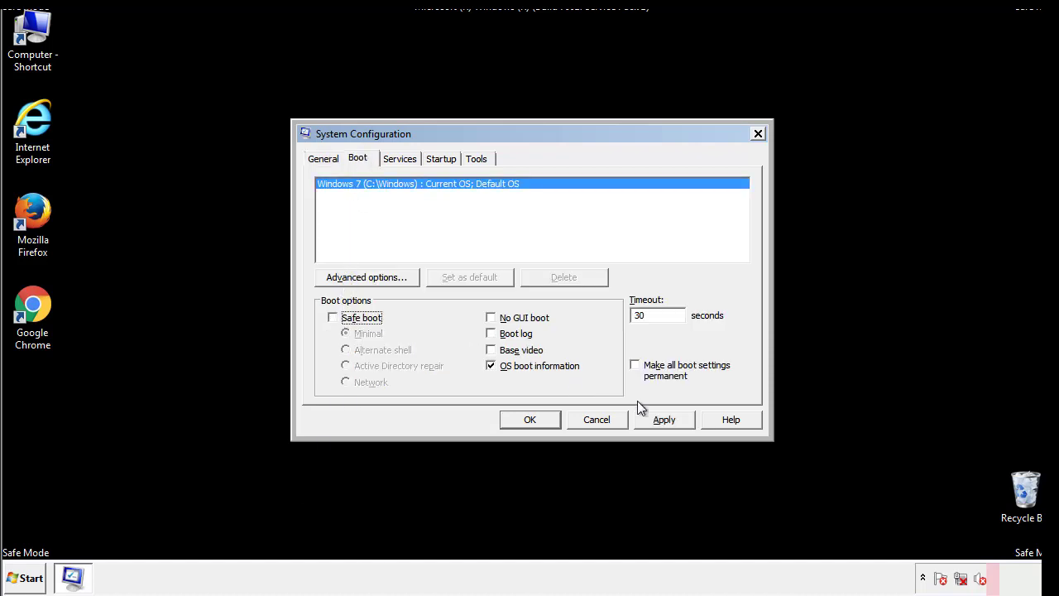
{"action": "left_click", "coordinate": [666, 419]}
{"action": "left_click", "coordinate": [527, 419]}
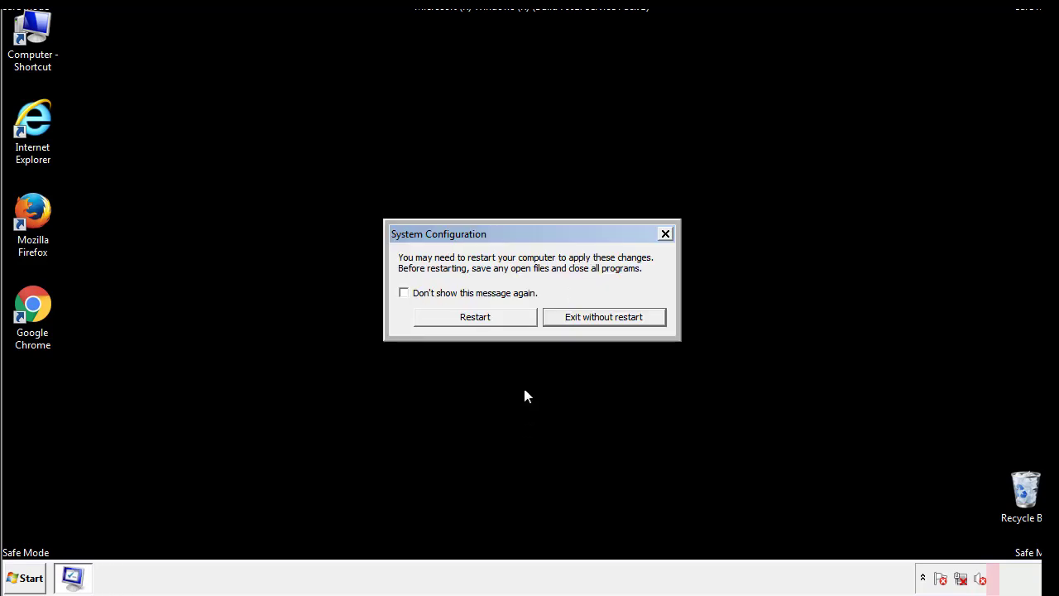
{"action": "left_click", "coordinate": [490, 321]}
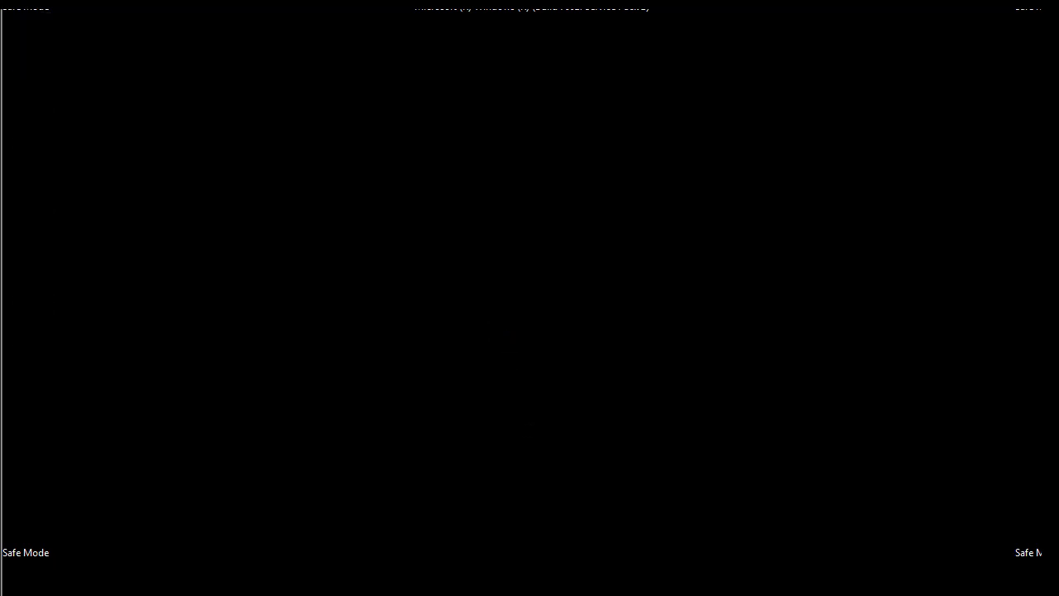